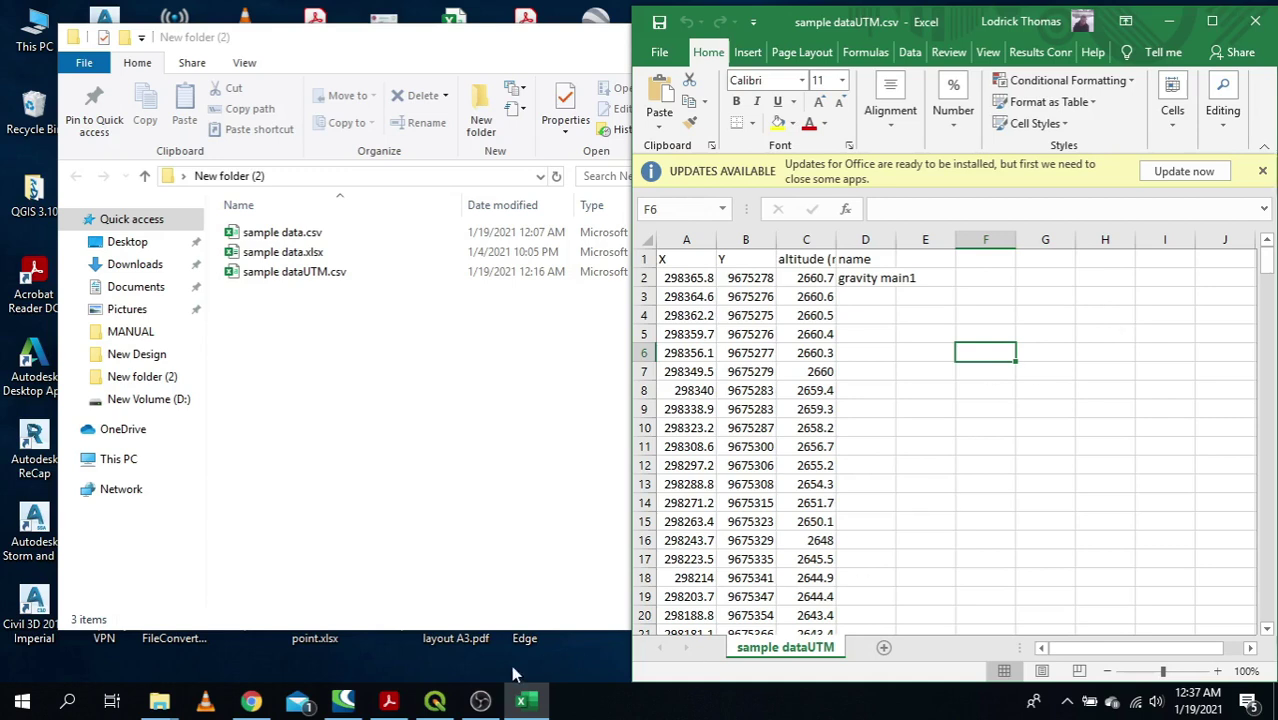
# Step: Switch to QGIS and locate the source file sample dataUTM.csv in New folder (2)
pyautogui.click(437, 706)
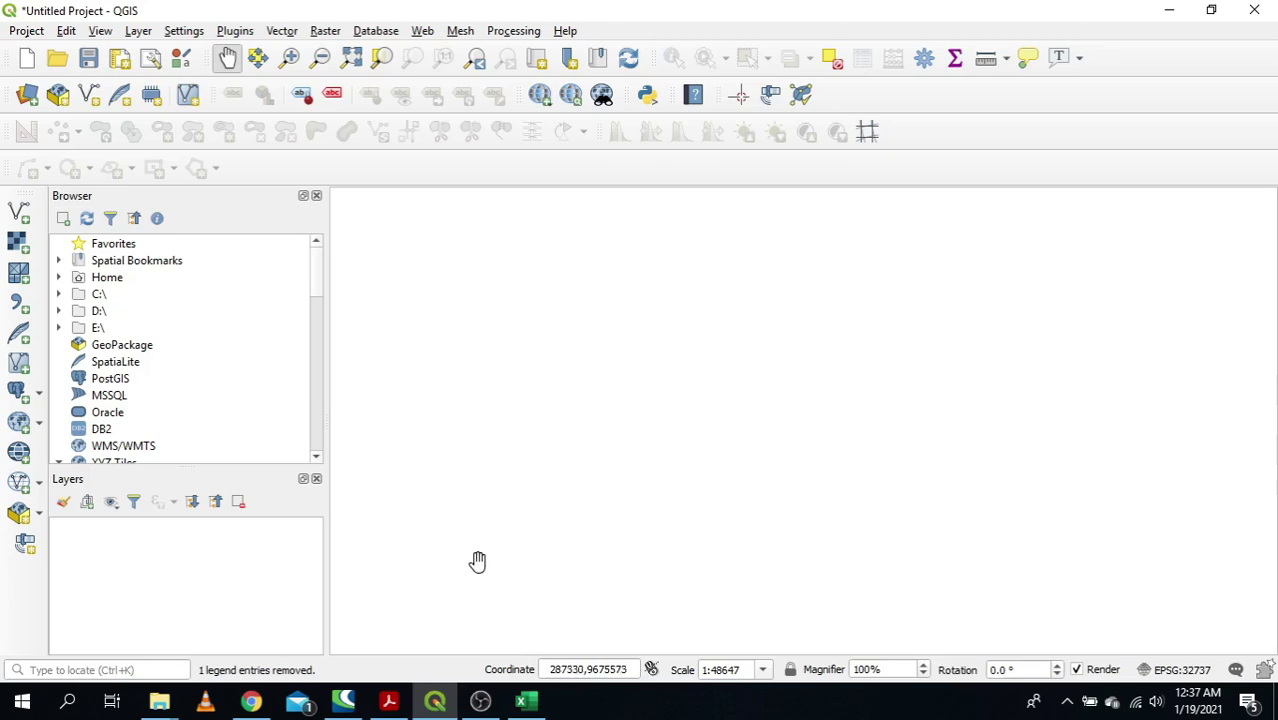
pyautogui.click(160, 701)
pyautogui.click(118, 620)
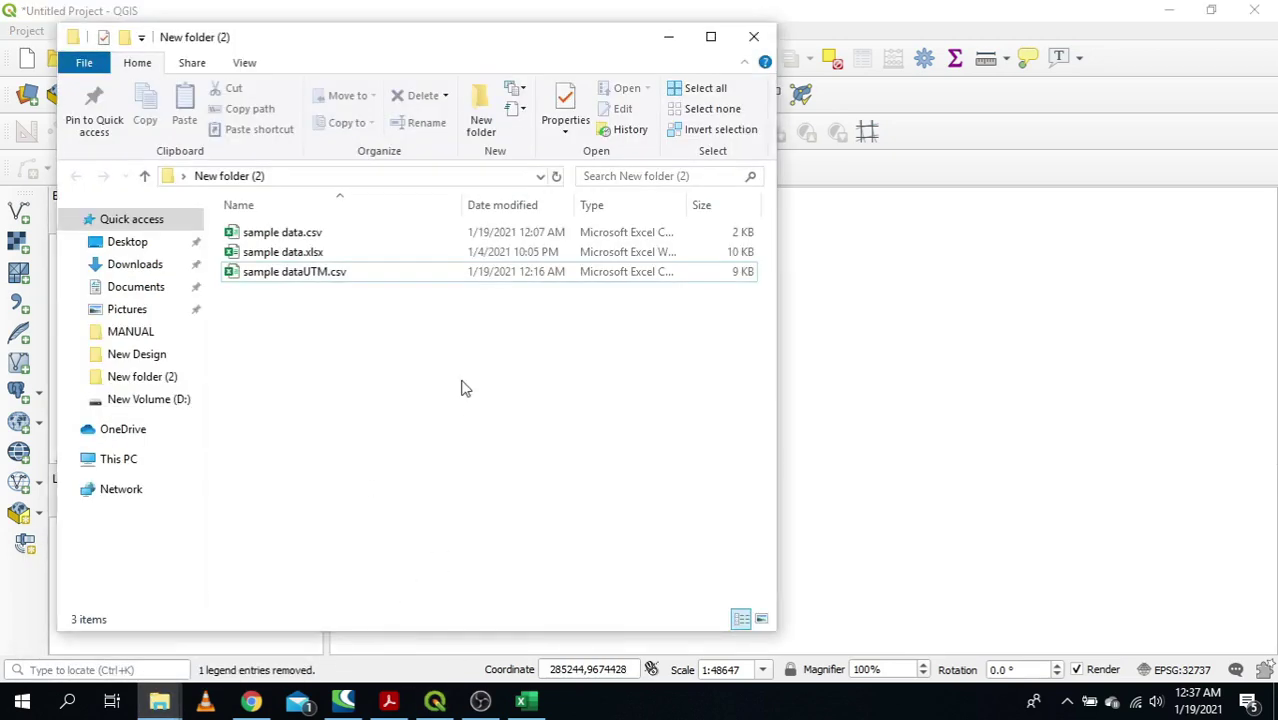
pyautogui.click(313, 281)
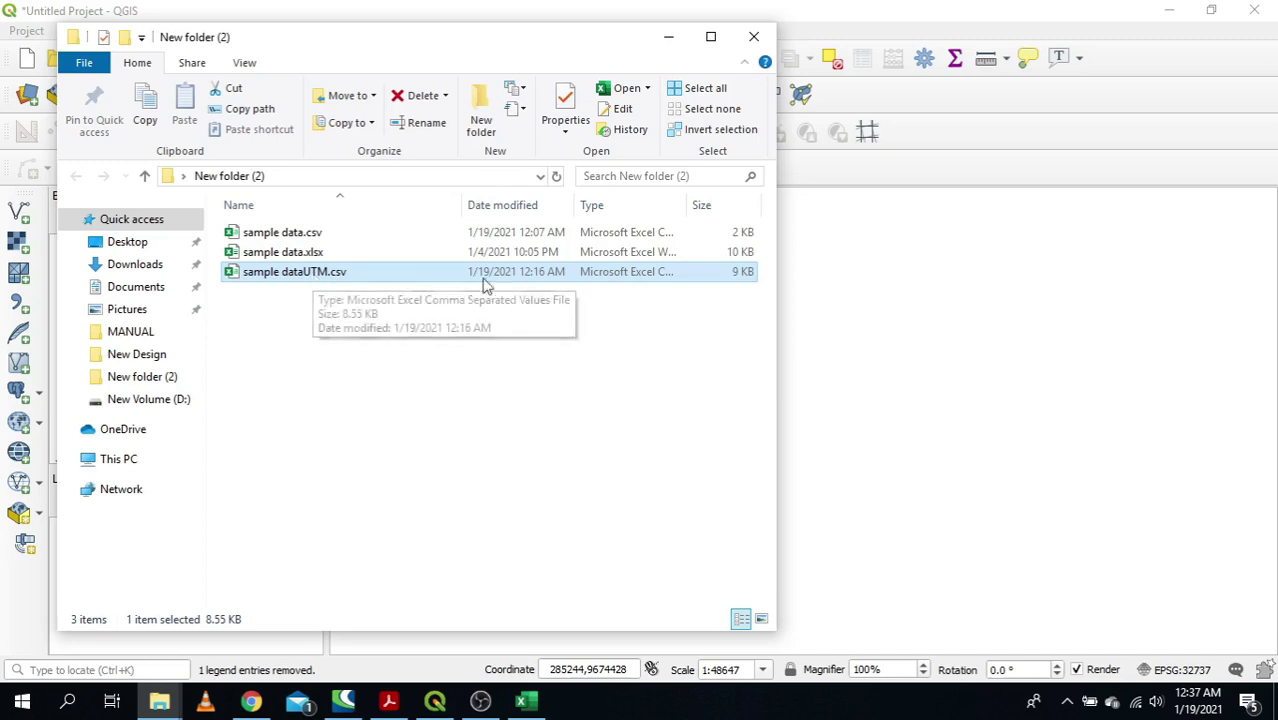
pyautogui.click(670, 38)
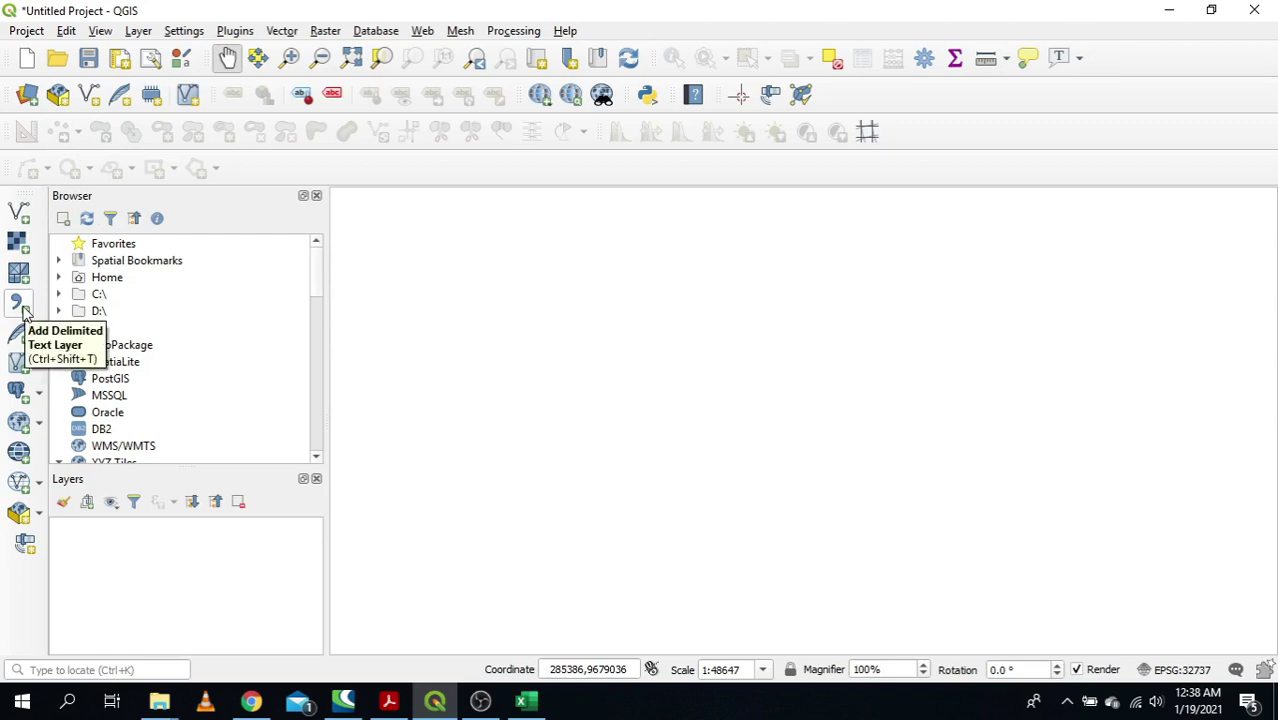
# Step: Open the Data Source Manager and choose Delimited Text as the source type
pyautogui.click(27, 102)
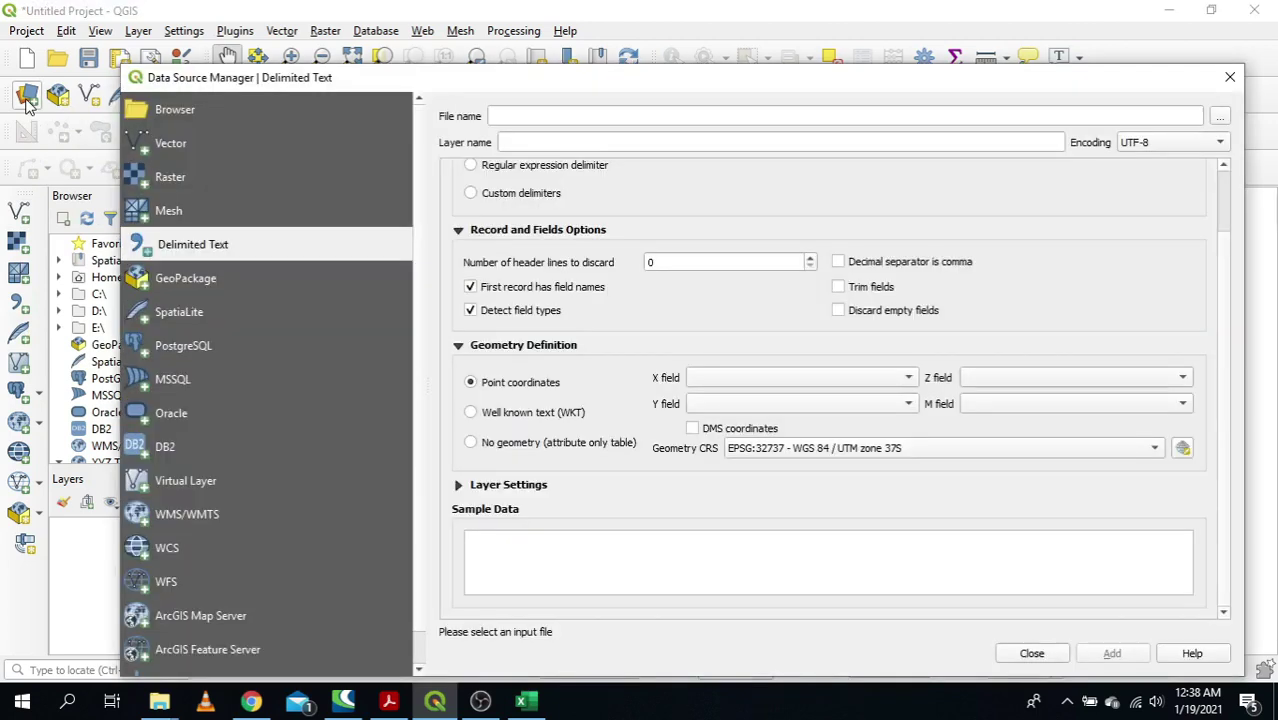
pyautogui.click(171, 210)
pyautogui.click(171, 144)
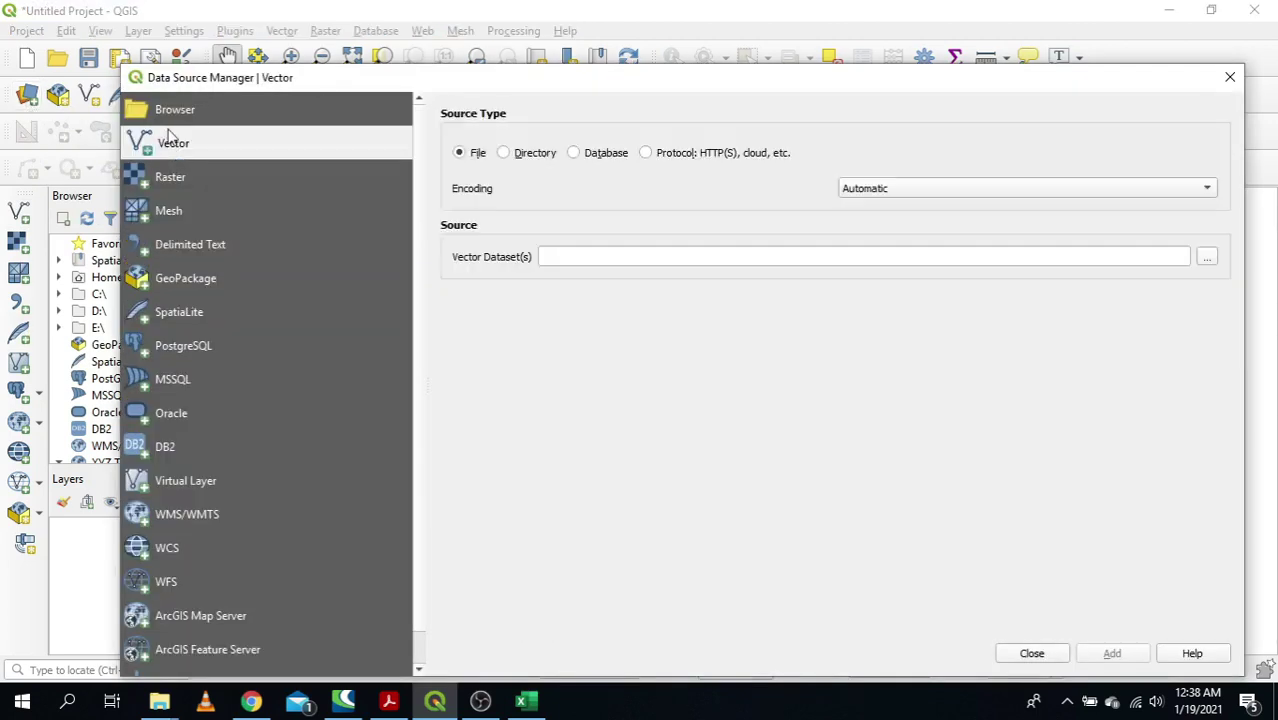
pyautogui.click(176, 182)
pyautogui.click(166, 216)
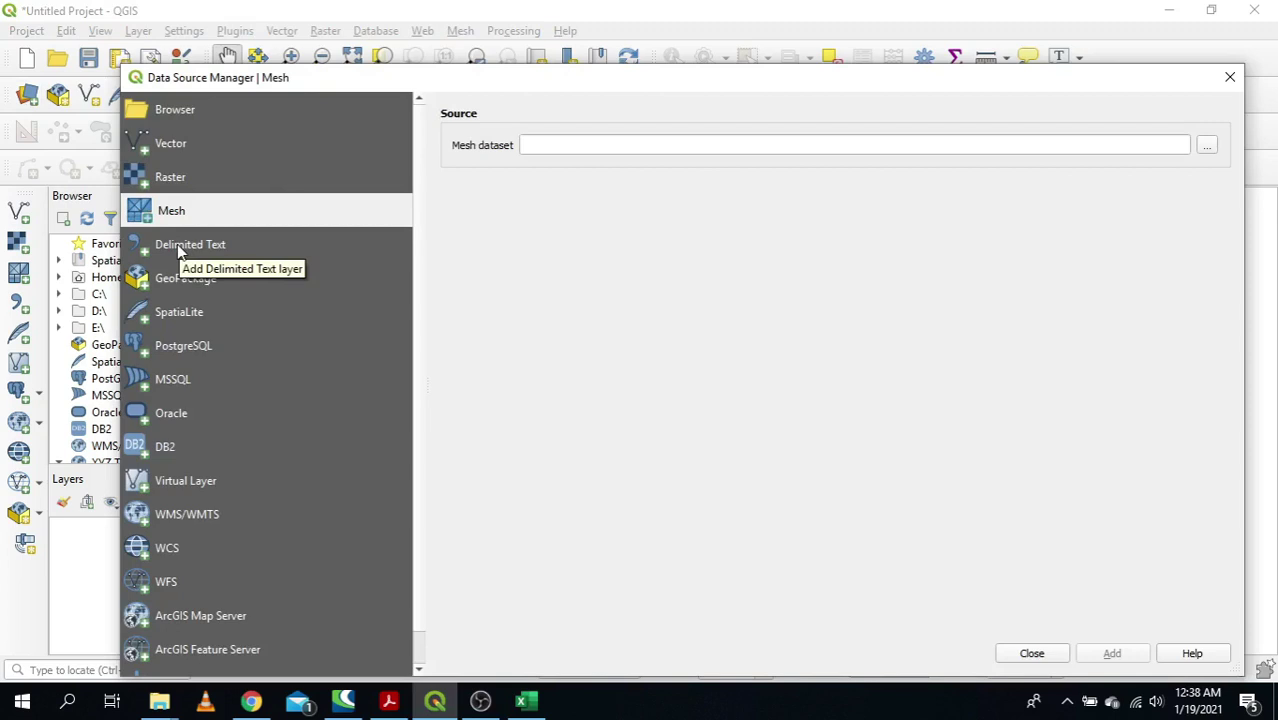
pyautogui.click(177, 245)
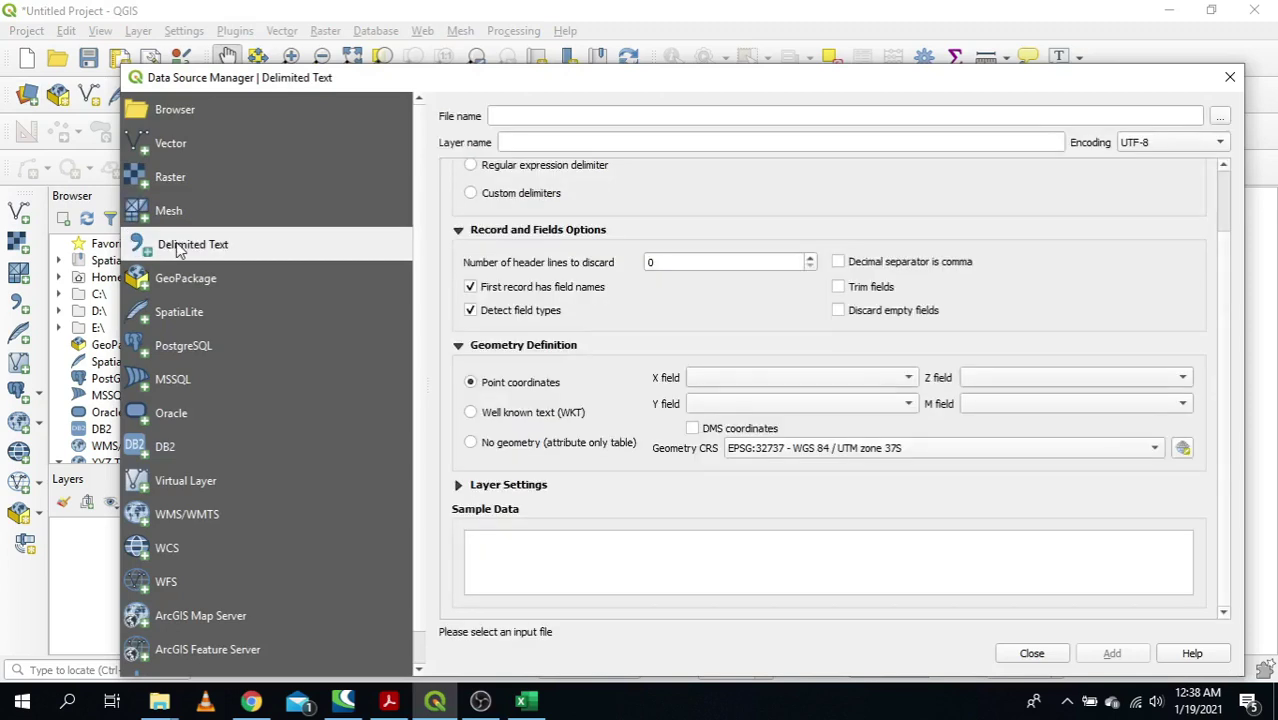
# Step: Load sample dataUTM.csv from New folder (2) as the delimited text input file
pyautogui.click(1220, 121)
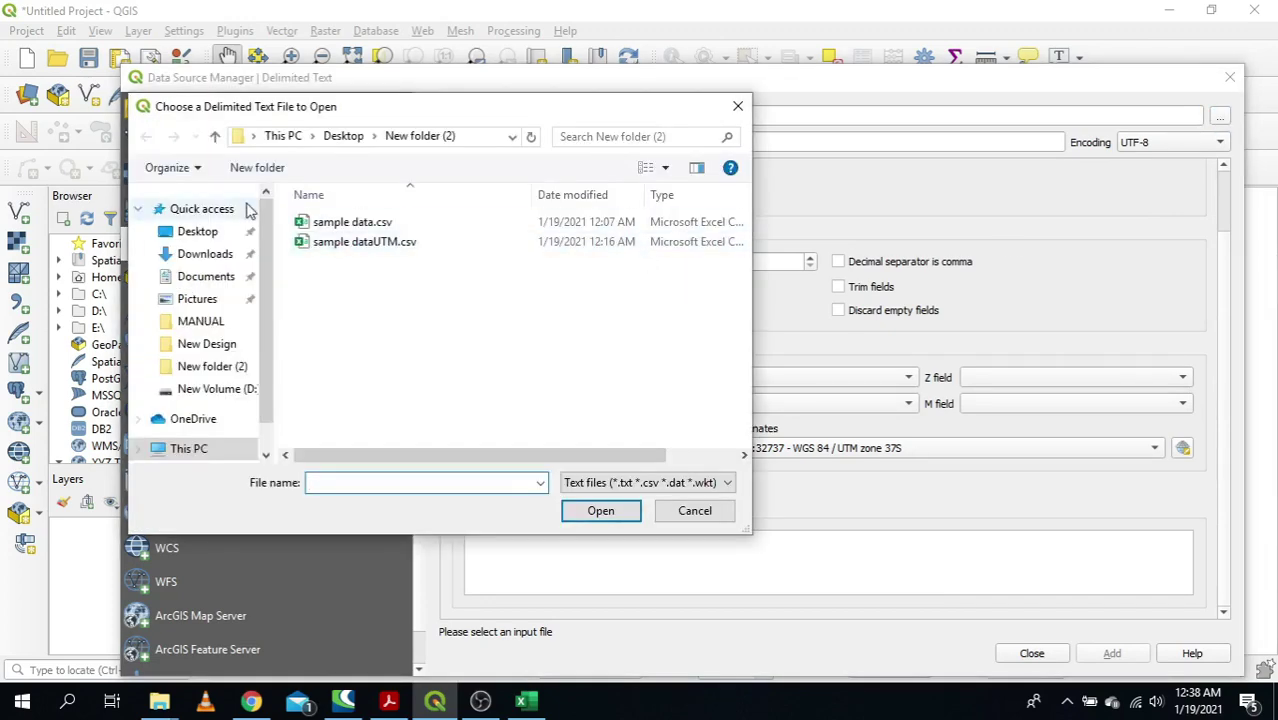
pyautogui.click(405, 244)
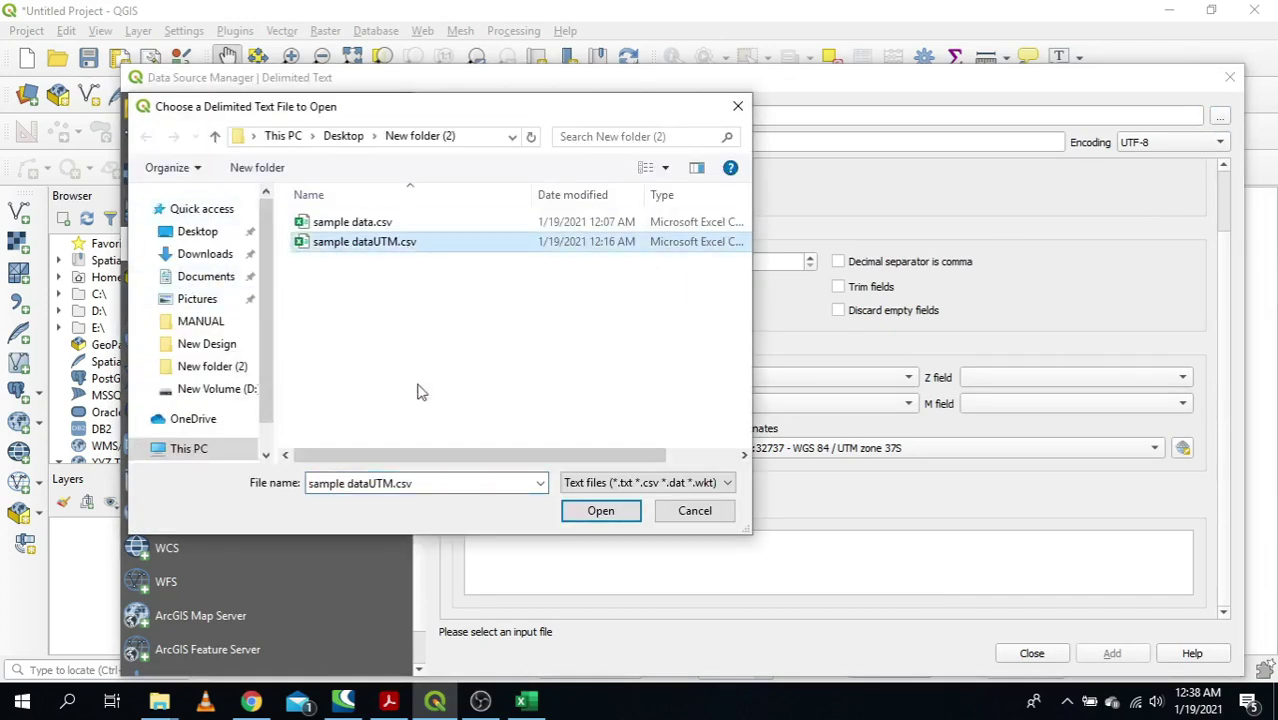
pyautogui.click(598, 511)
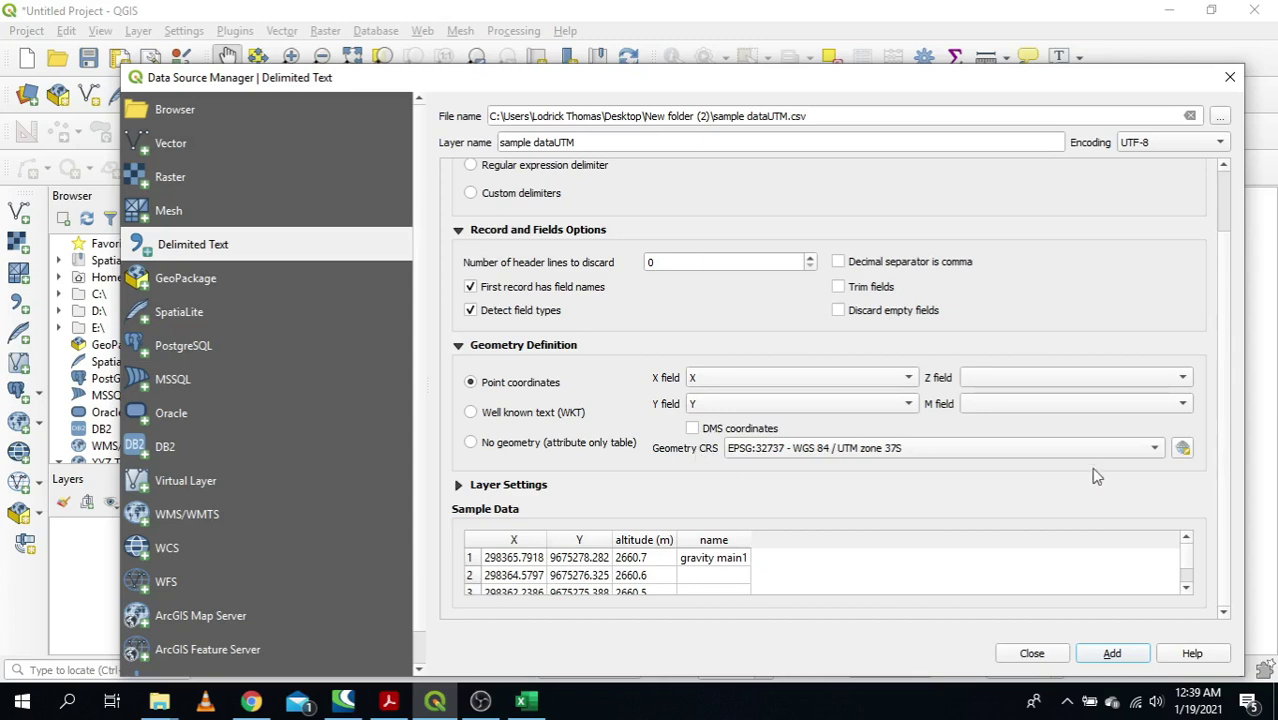
# Step: Set the geometry CRS to WGS 84 / UTM zone 37S (EPSG:32737) and add the points to the map as a layer
pyautogui.click(1182, 448)
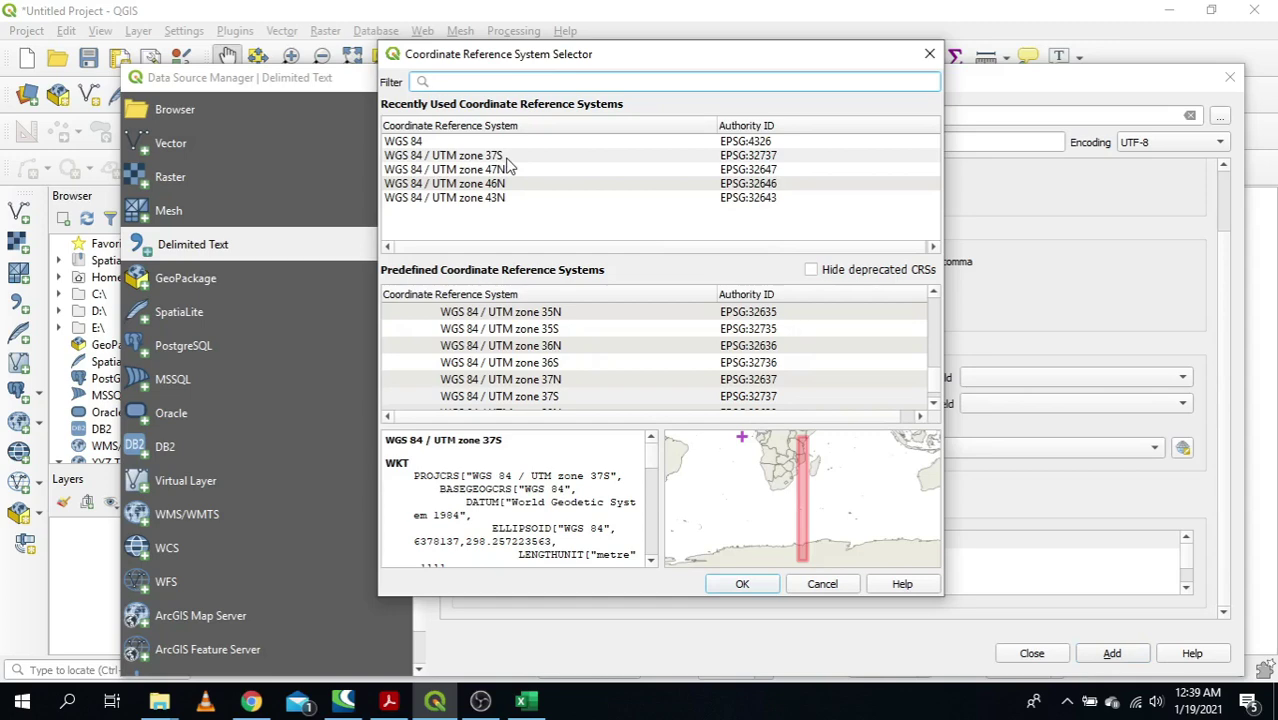
pyautogui.click(507, 157)
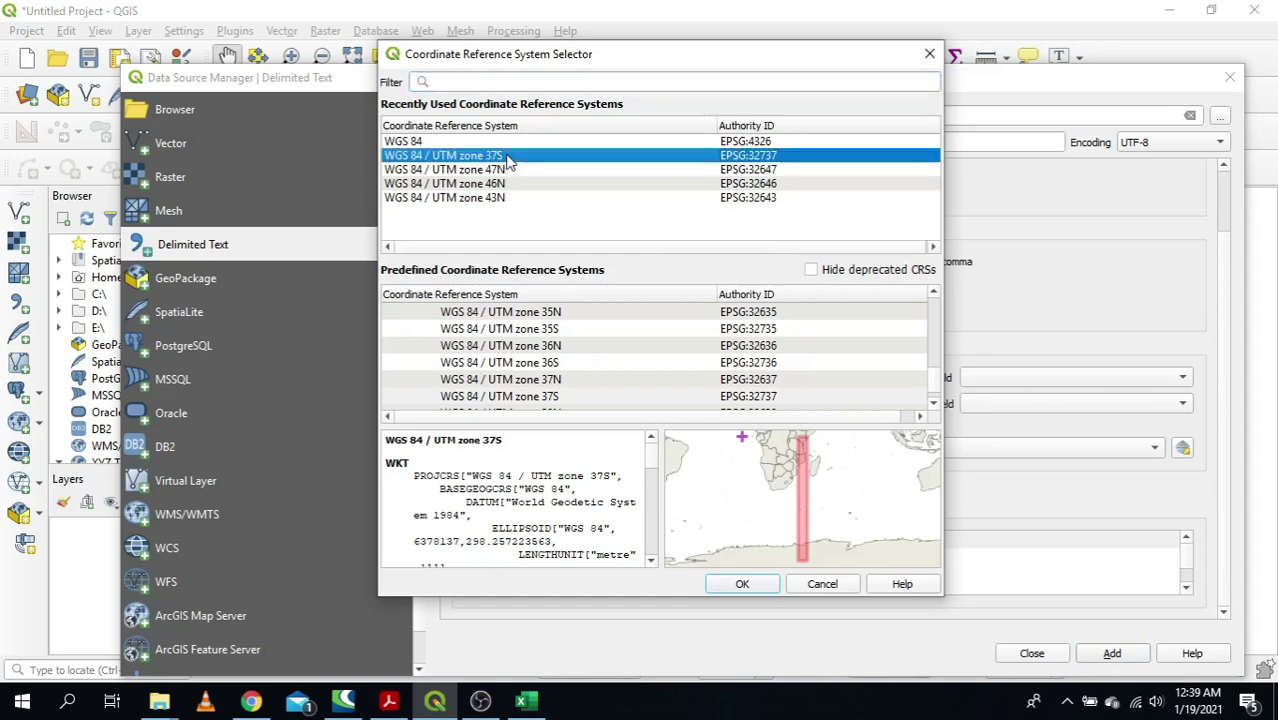
pyautogui.click(760, 583)
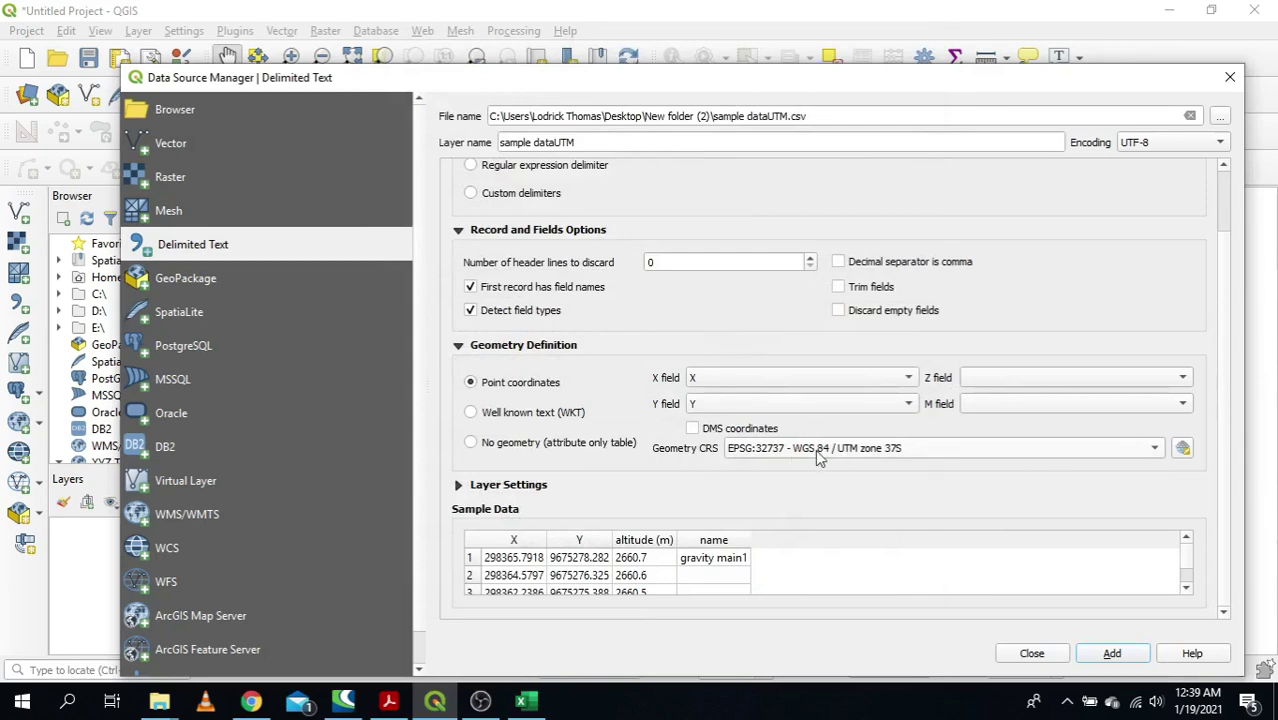
pyautogui.moveTo(815, 449)
pyautogui.click(1113, 653)
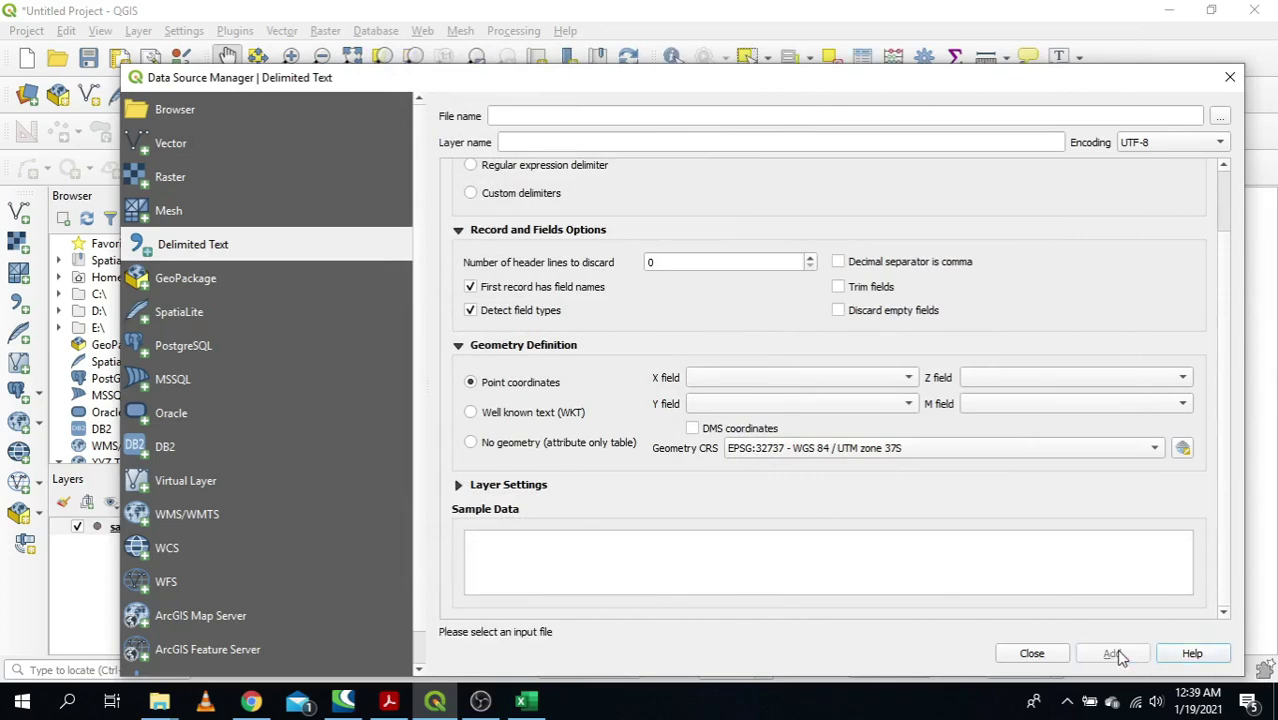
pyautogui.click(1040, 656)
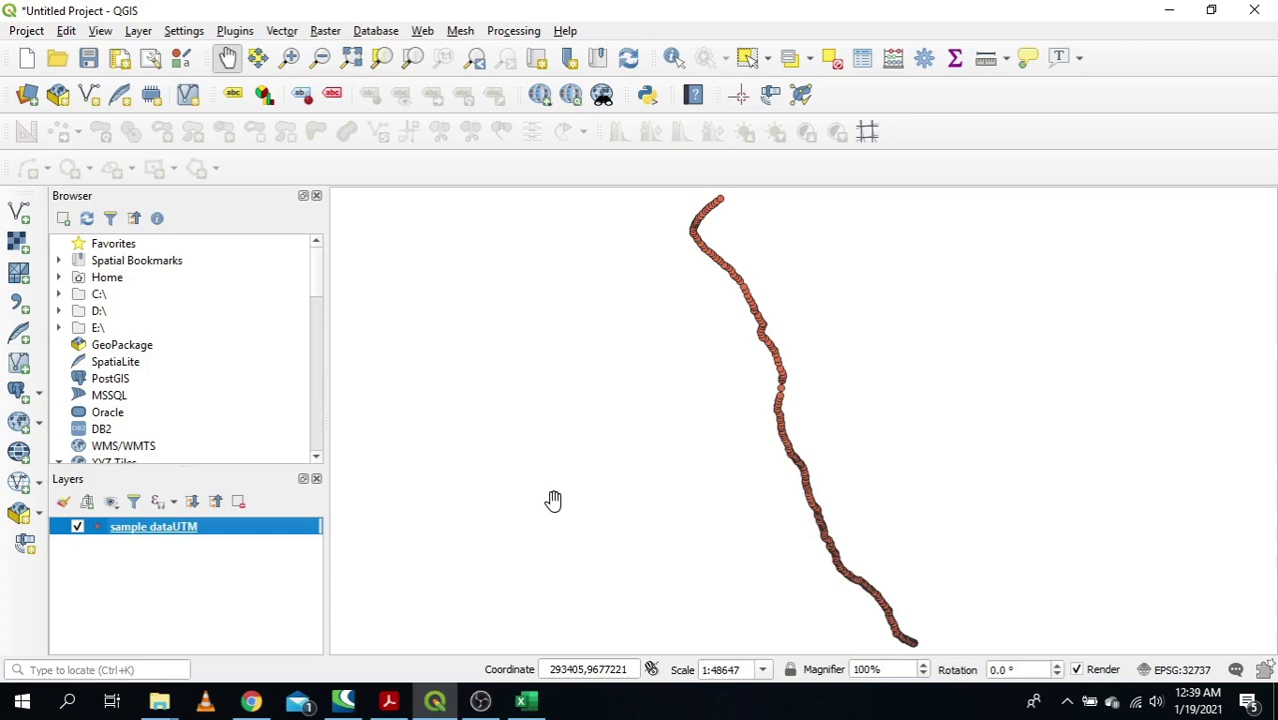
# Step: Start exporting the sample dataUTM layer's features with Comma Separated Value [CSV] as the format
pyautogui.rightClick(245, 540)
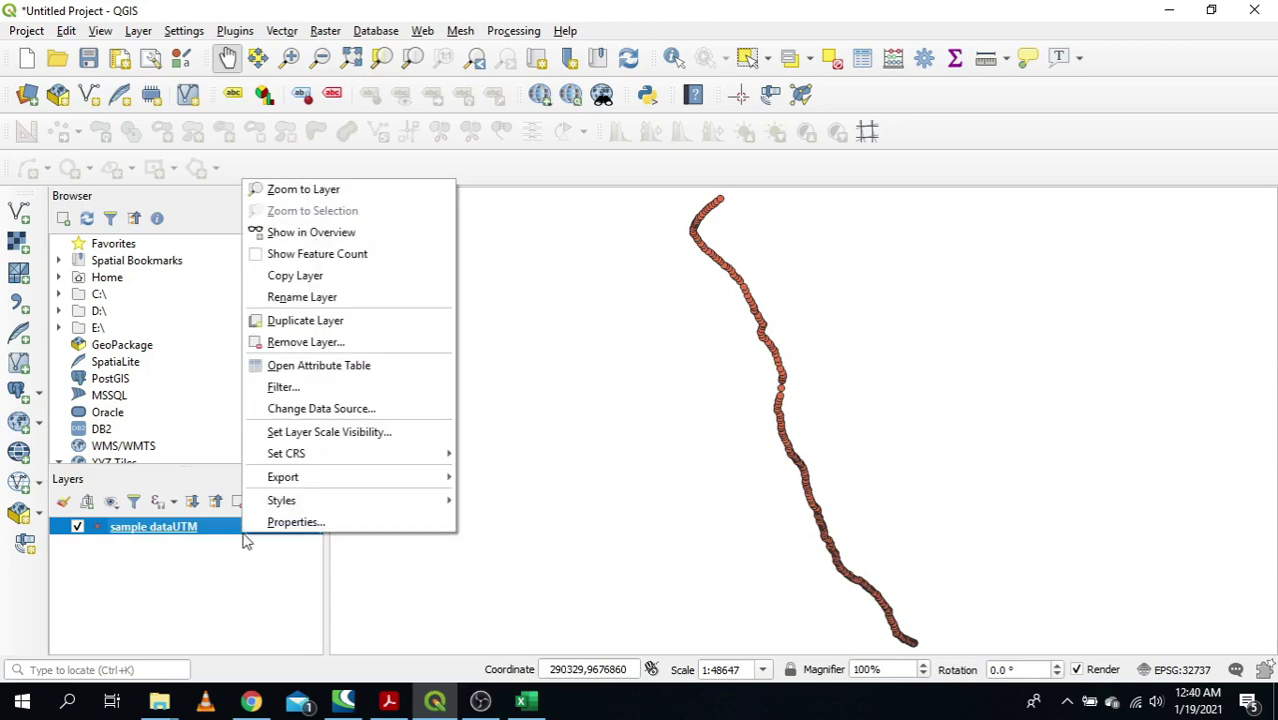
pyautogui.click(176, 570)
pyautogui.rightClick(240, 532)
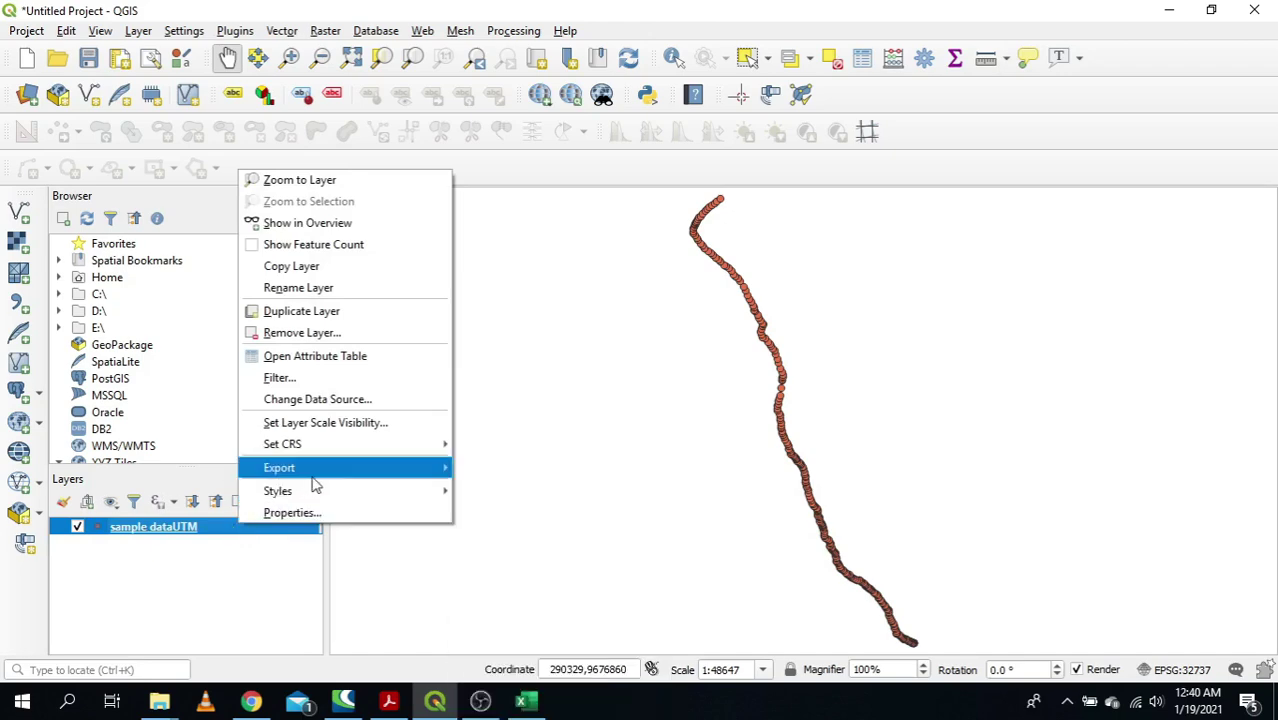
pyautogui.moveTo(345, 478)
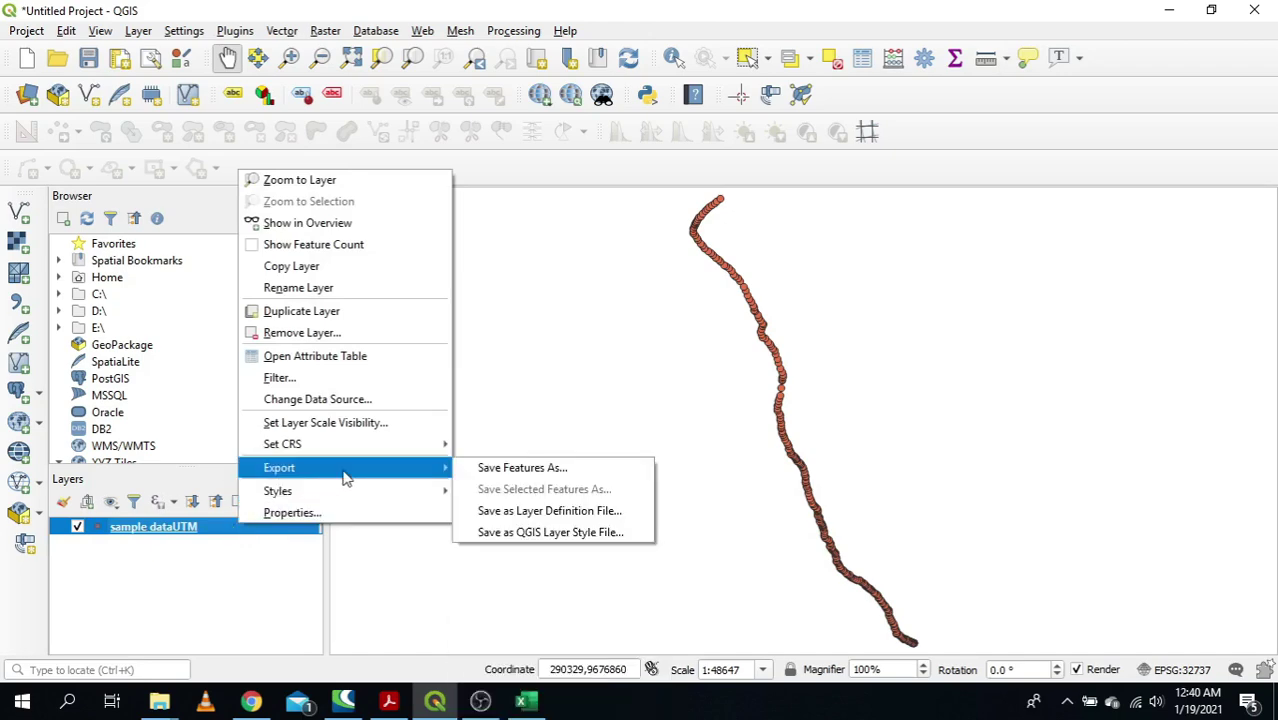
pyautogui.click(519, 469)
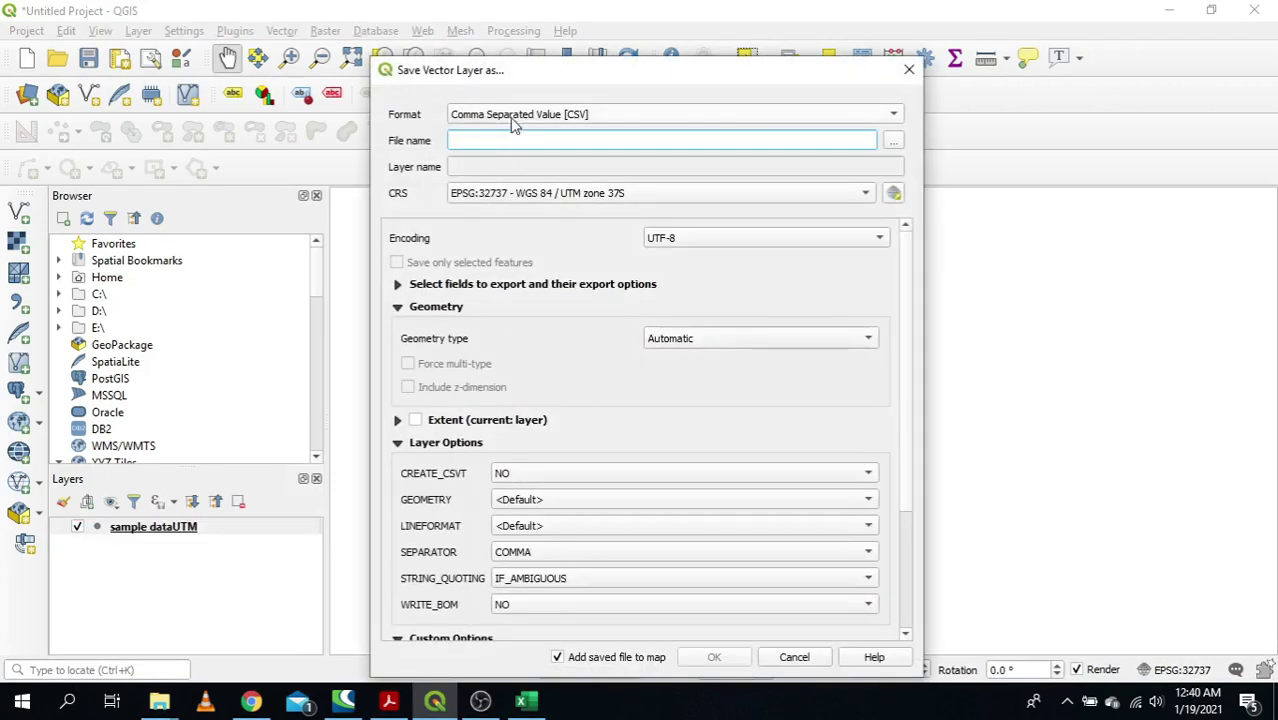
pyautogui.click(514, 117)
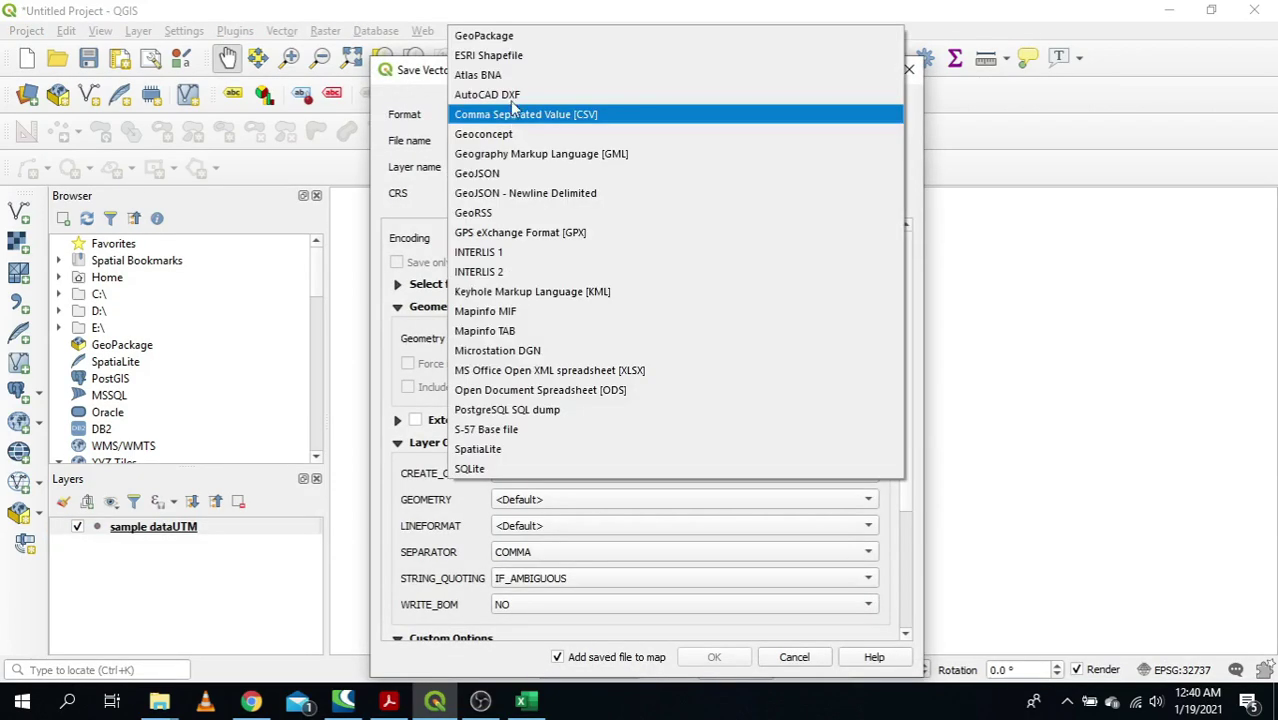
pyautogui.click(510, 45)
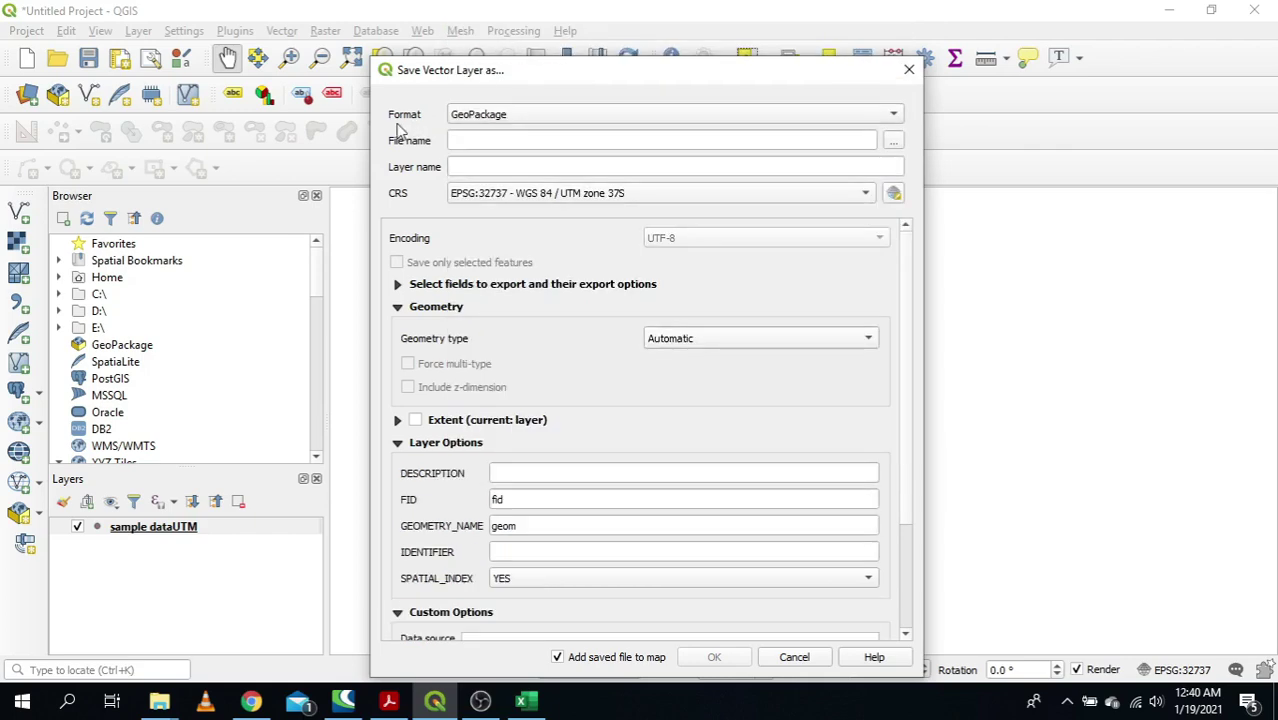
pyautogui.click(510, 116)
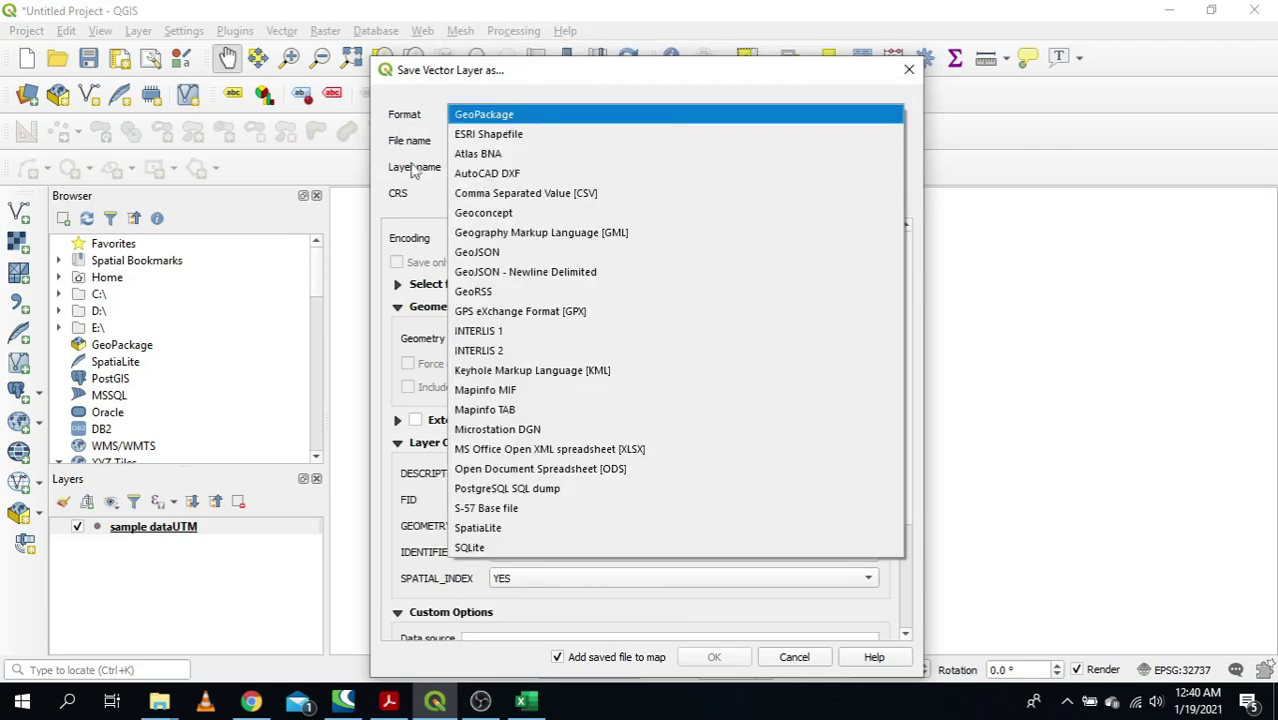
pyautogui.click(525, 199)
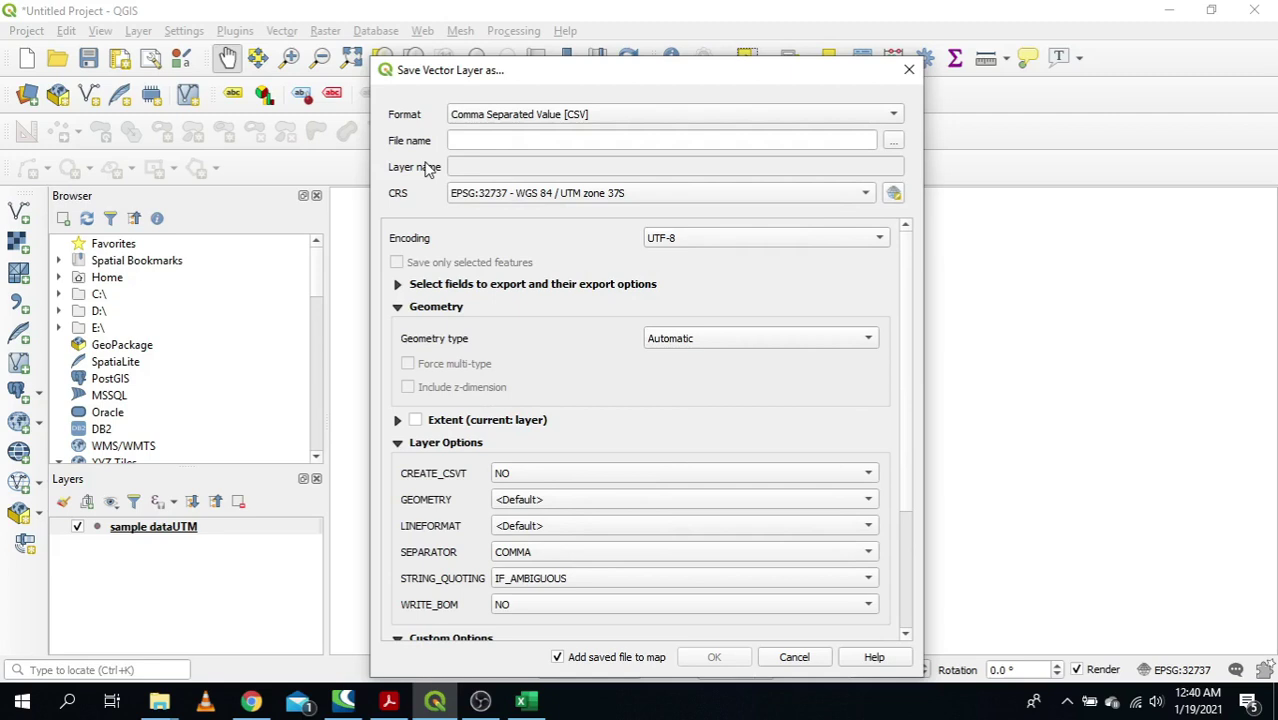
# Step: Name the export file sample dataUTM2.csv and place it in New folder (2) on the desktop
pyautogui.click(894, 146)
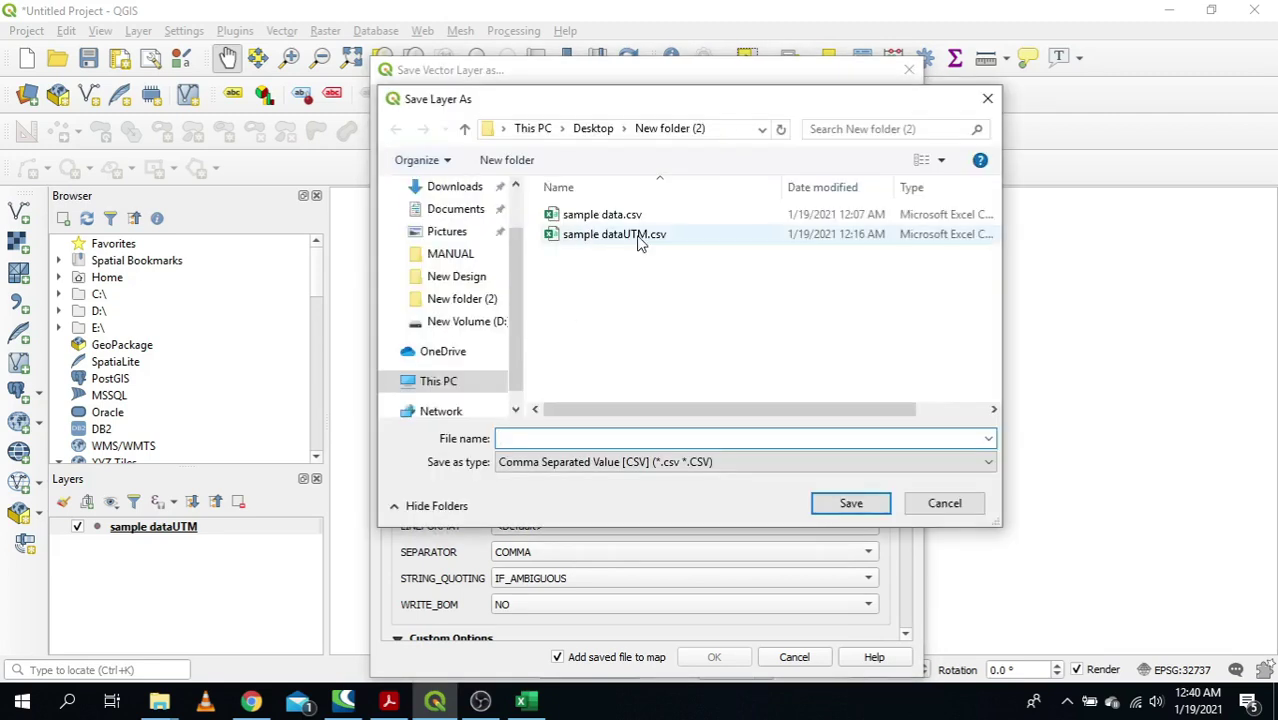
pyautogui.click(648, 240)
pyautogui.click(580, 437)
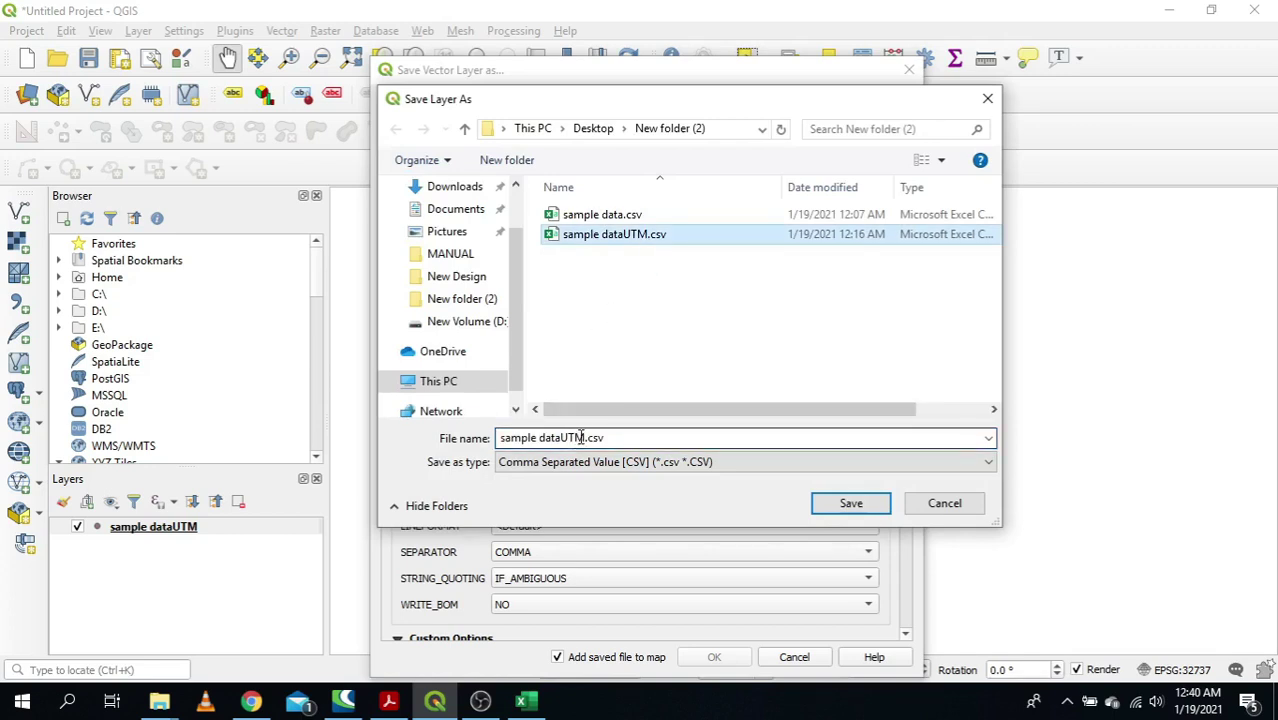
pyautogui.click(582, 437)
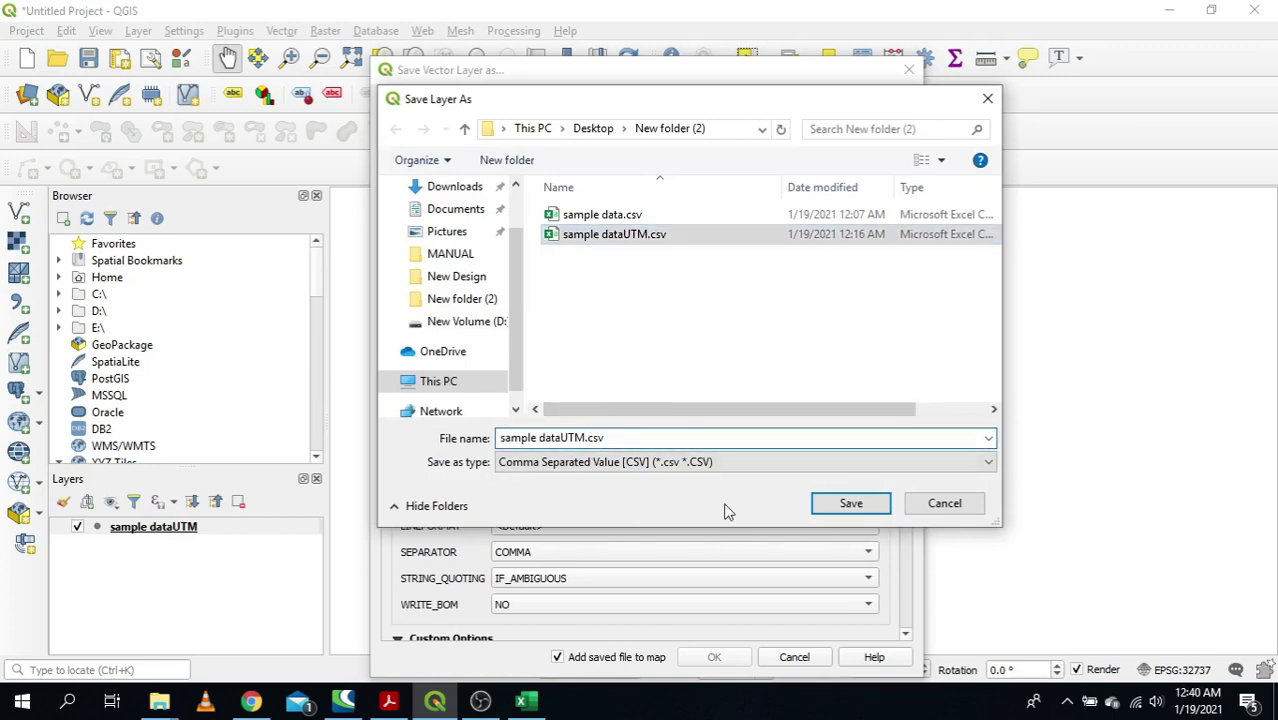
pyautogui.write('2')
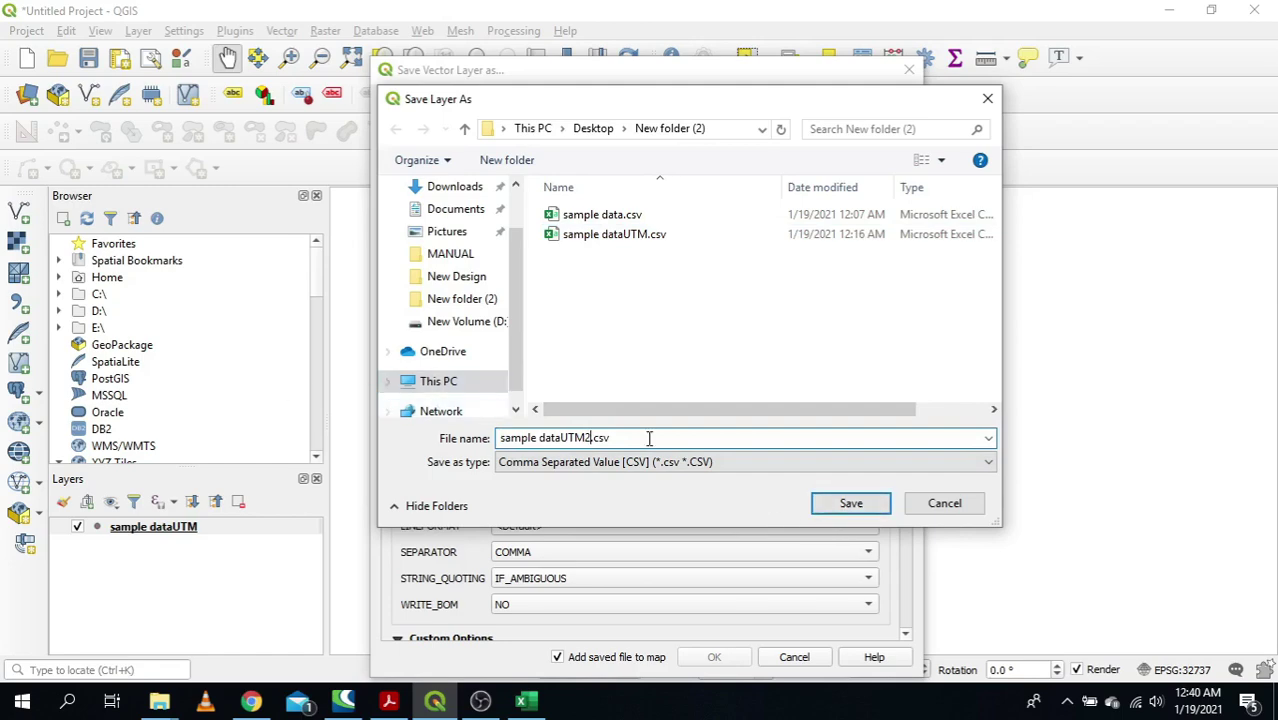
pyautogui.click(851, 503)
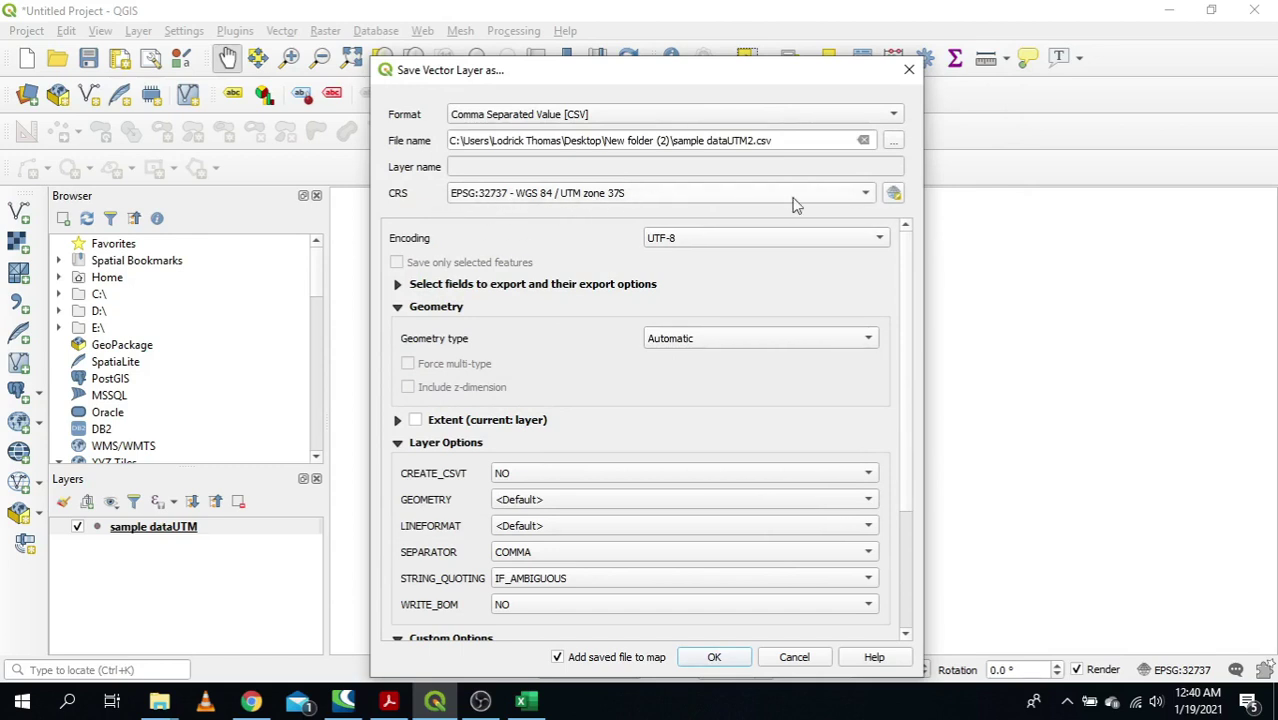
# Step: Set the export's coordinate reference system to WGS 84 (EPSG:4326)
pyautogui.click(893, 196)
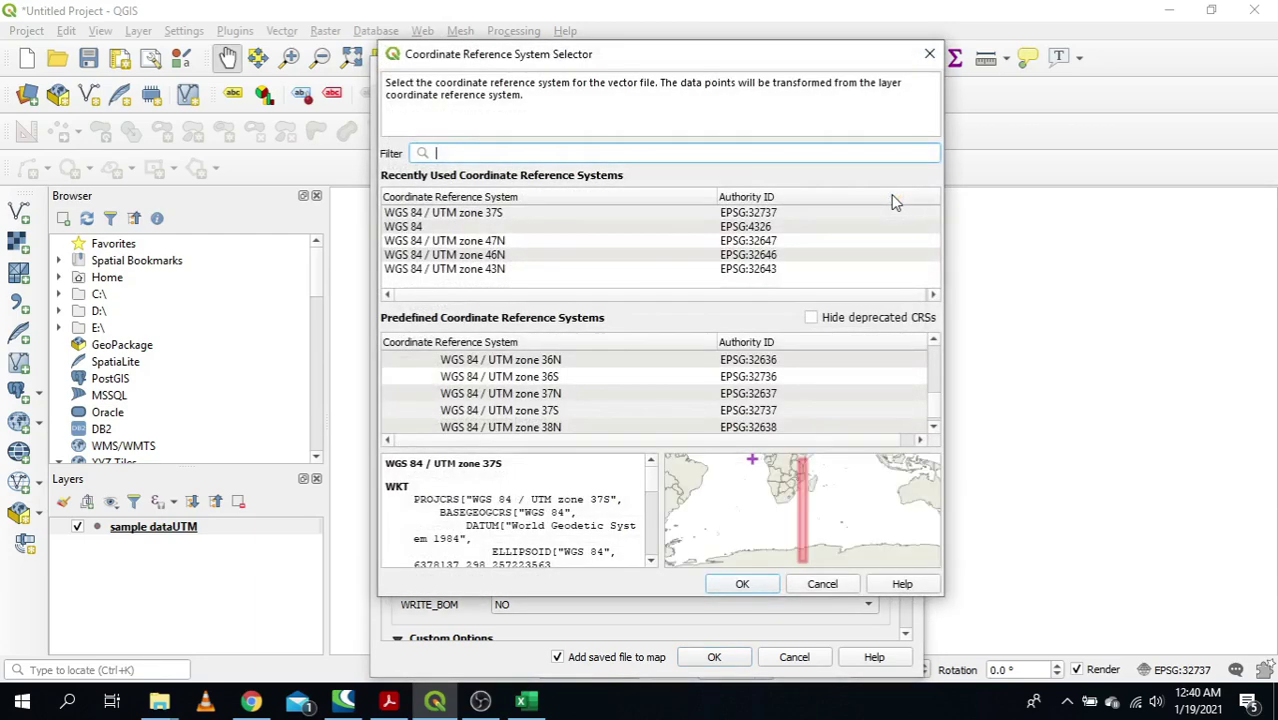
pyautogui.click(423, 229)
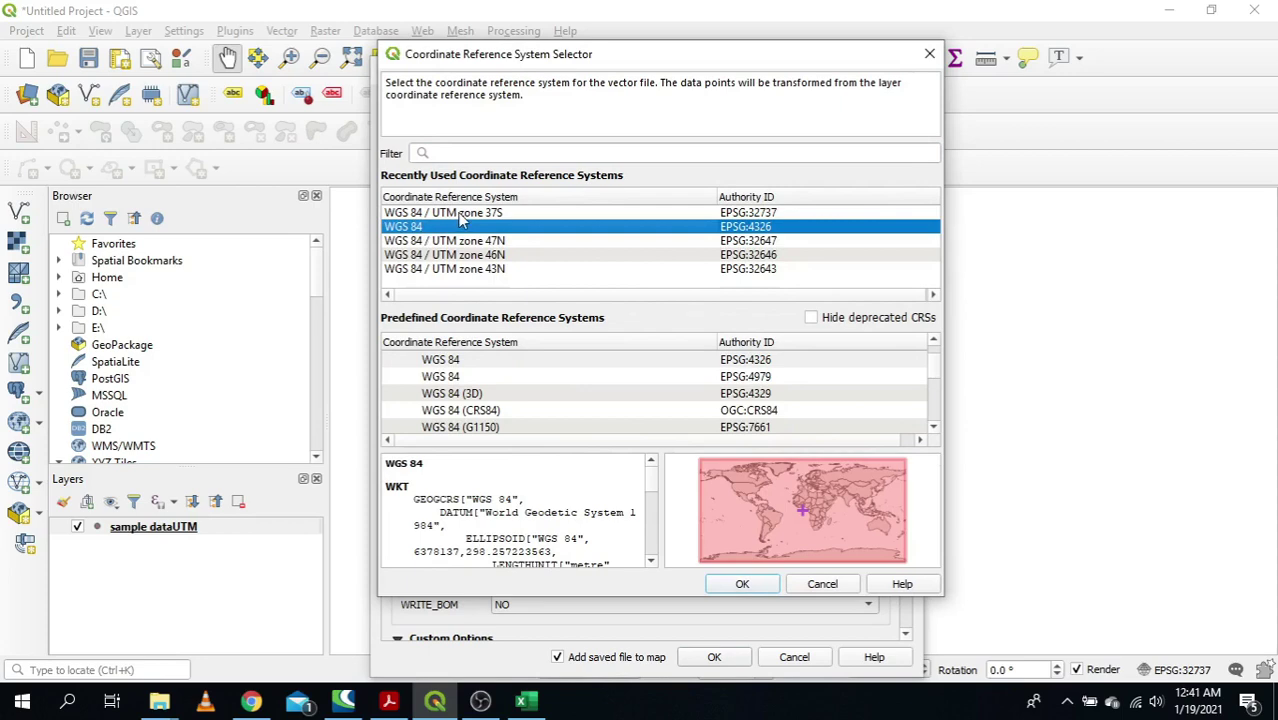
pyautogui.click(462, 214)
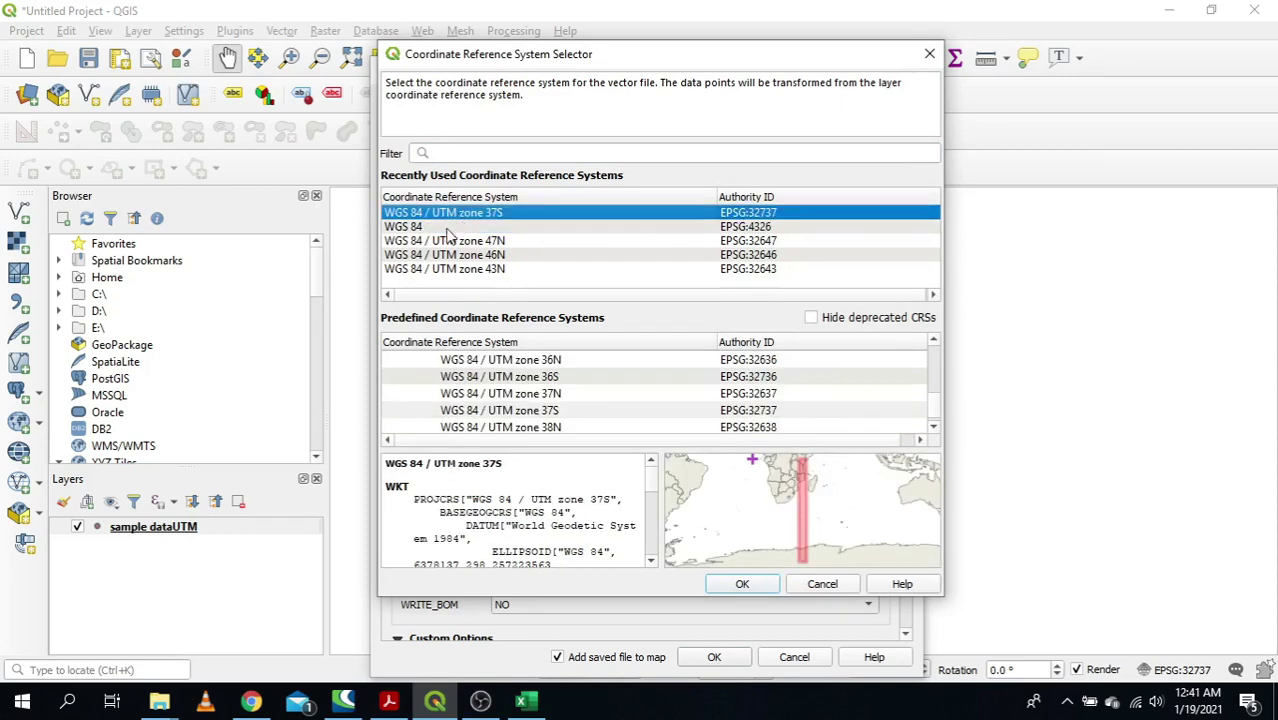
pyautogui.click(449, 228)
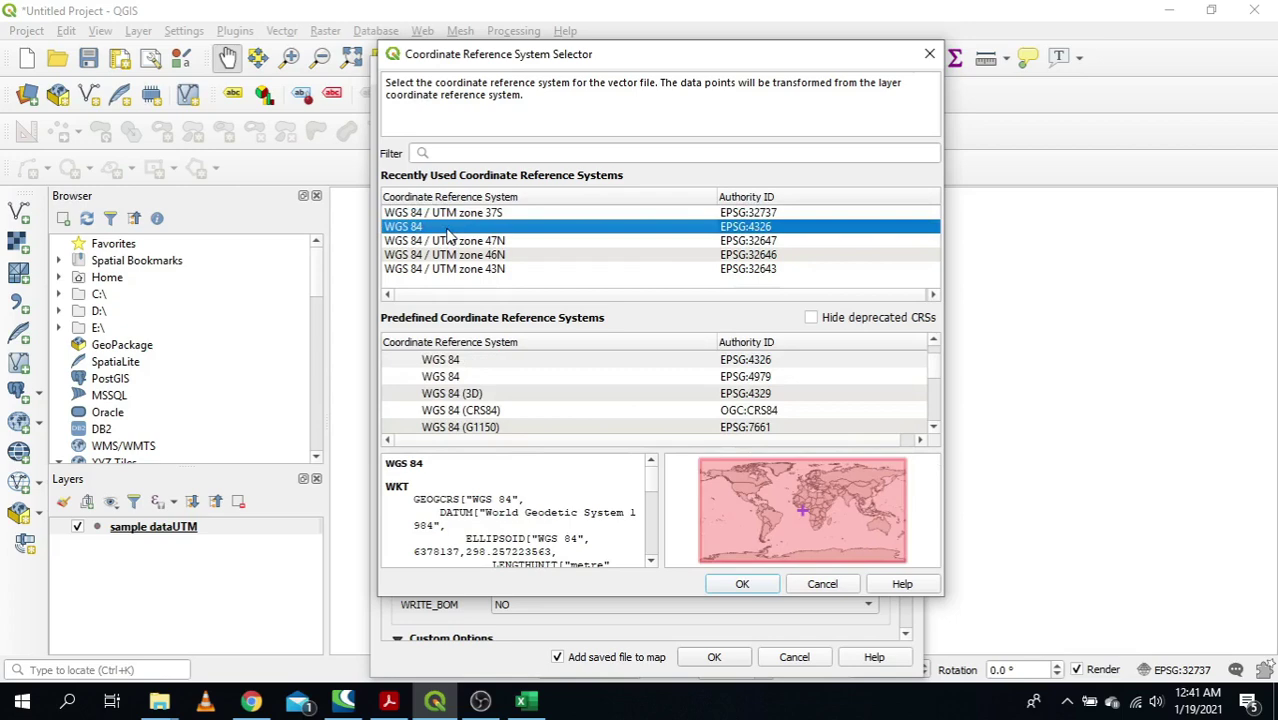
pyautogui.click(738, 585)
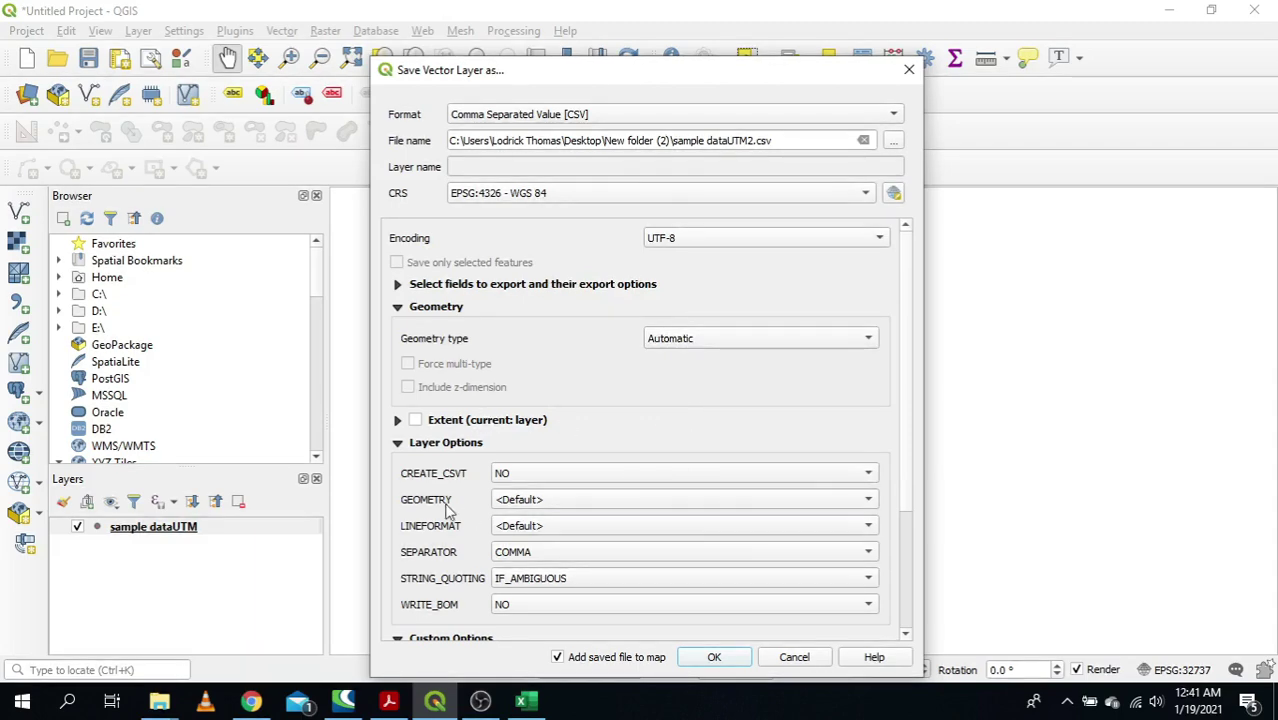
pyautogui.moveTo(433, 510)
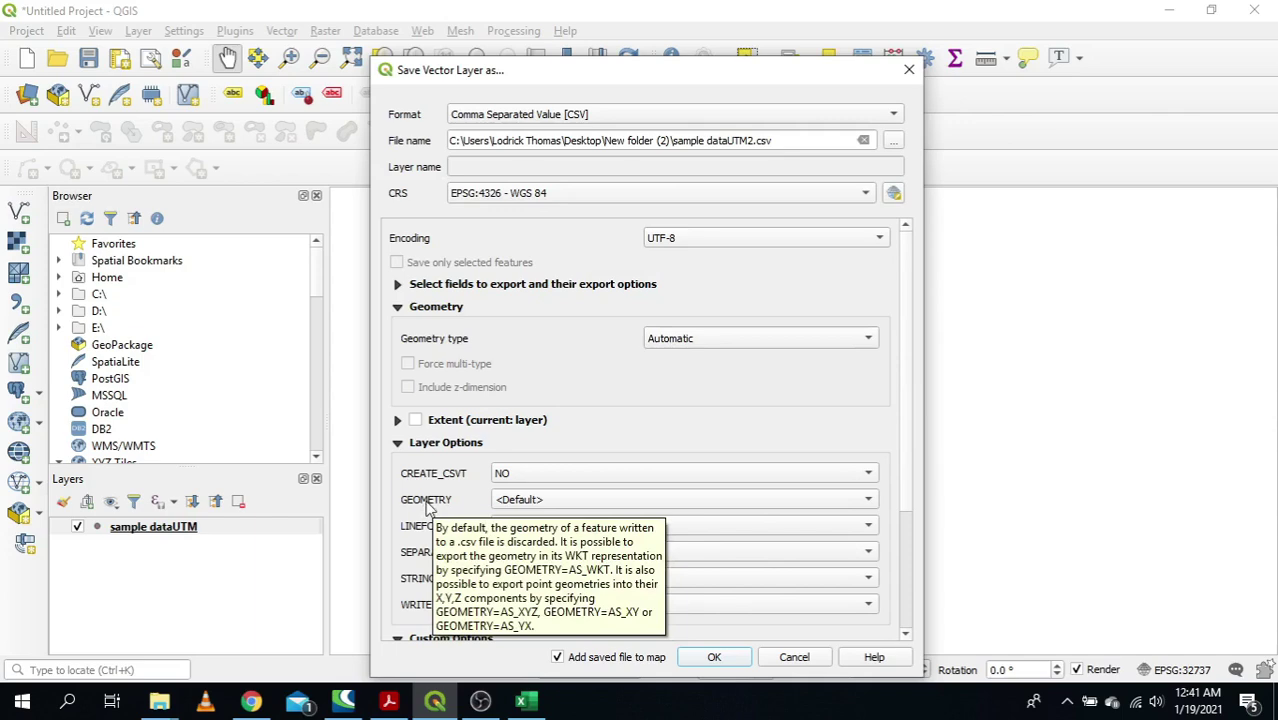
# Step: Set the export's GEOMETRY layer option to AS_XY and save the CSV, adding the saved file to the map
pyautogui.click(530, 500)
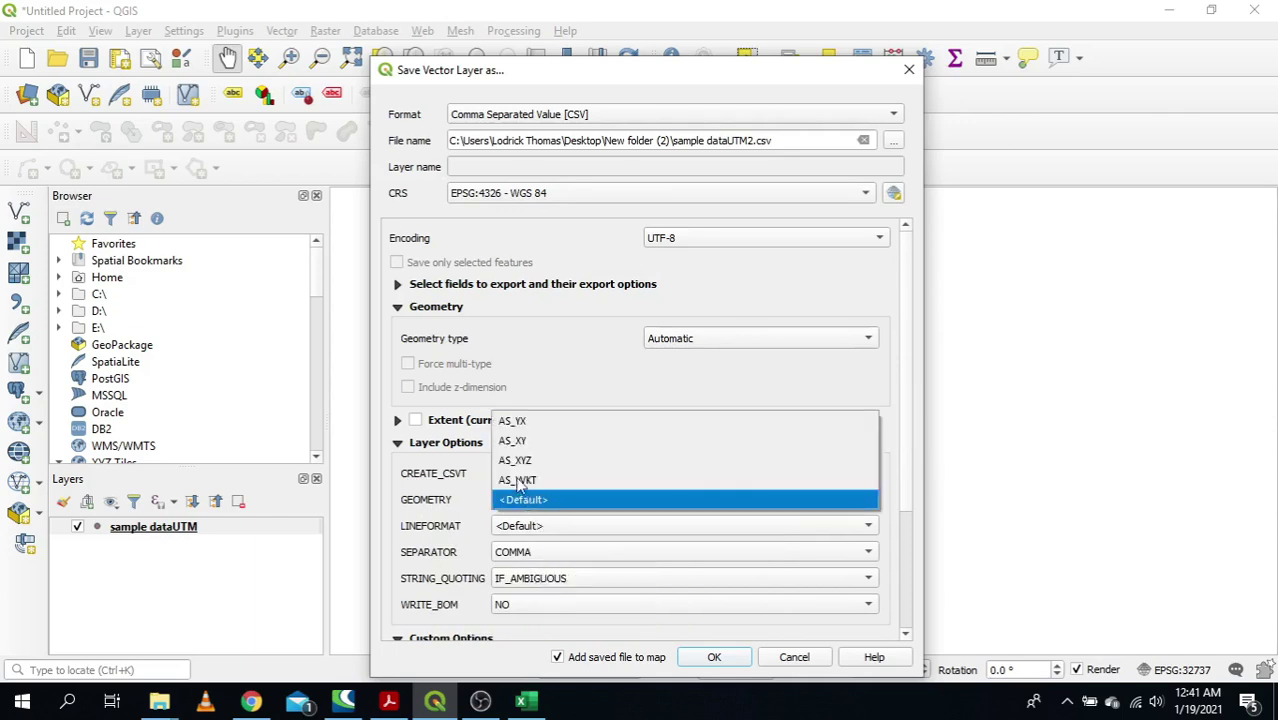
pyautogui.click(533, 443)
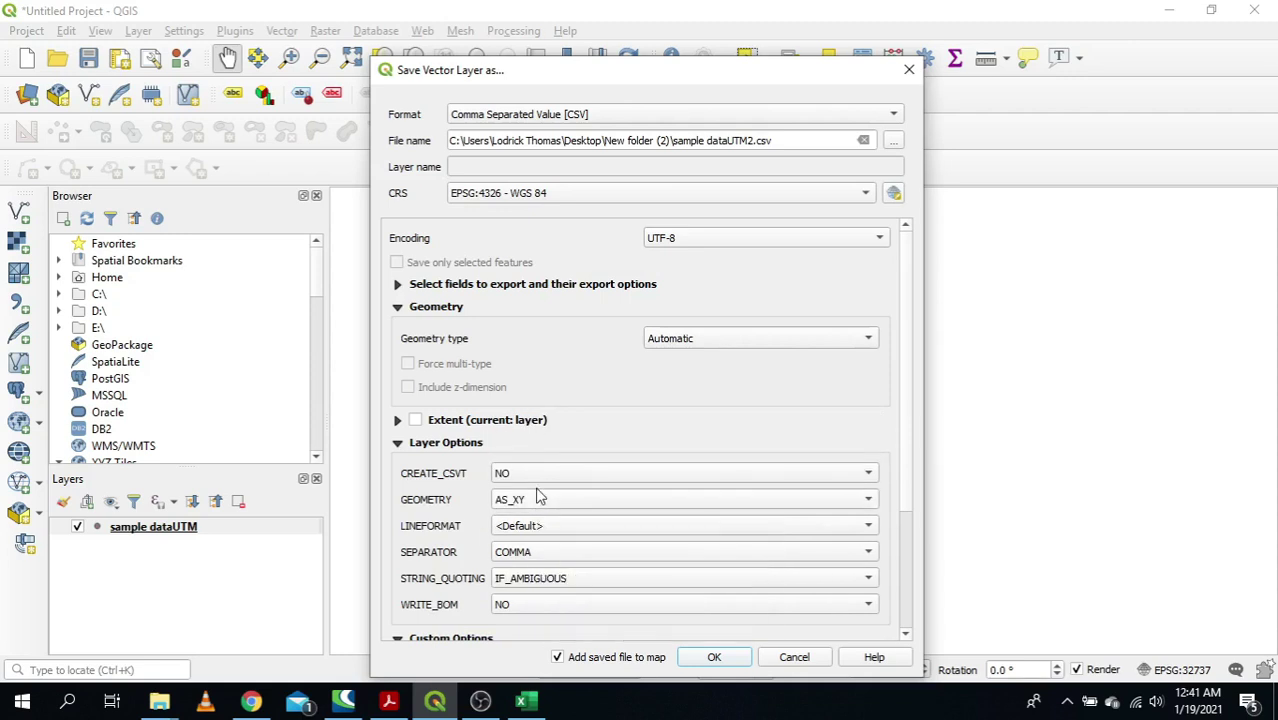
pyautogui.click(523, 499)
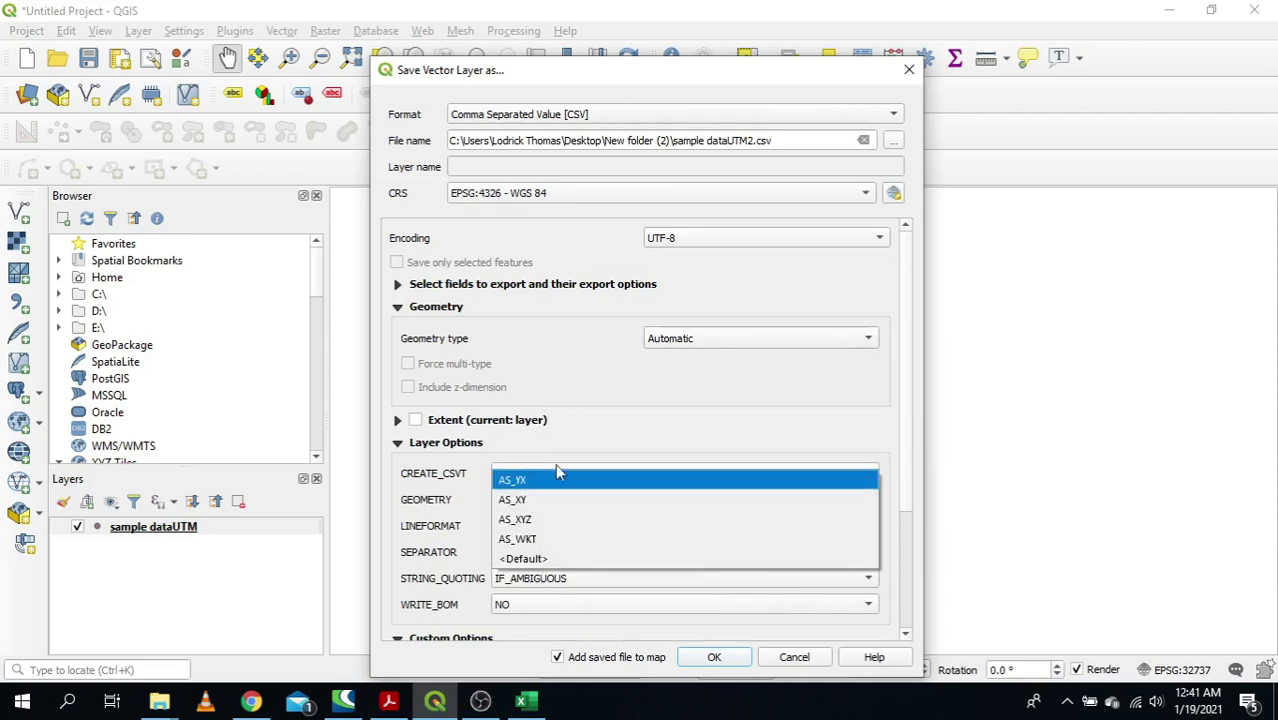
pyautogui.click(682, 436)
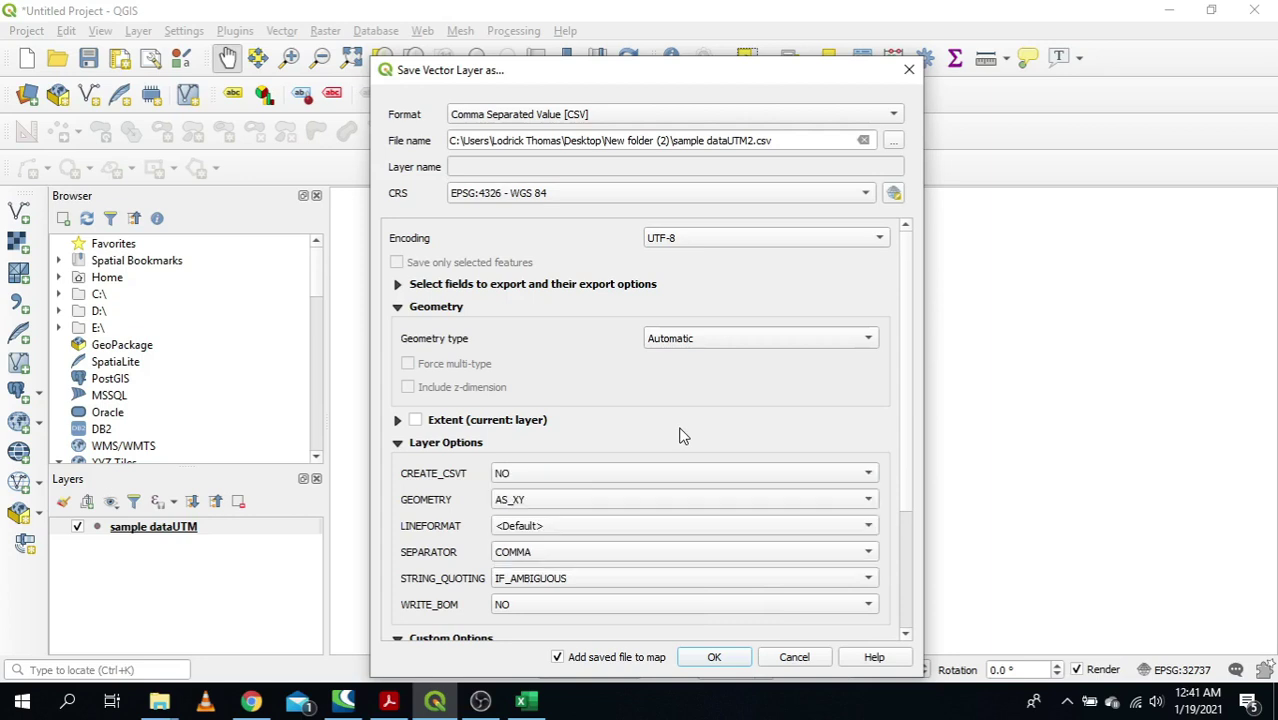
pyautogui.click(539, 496)
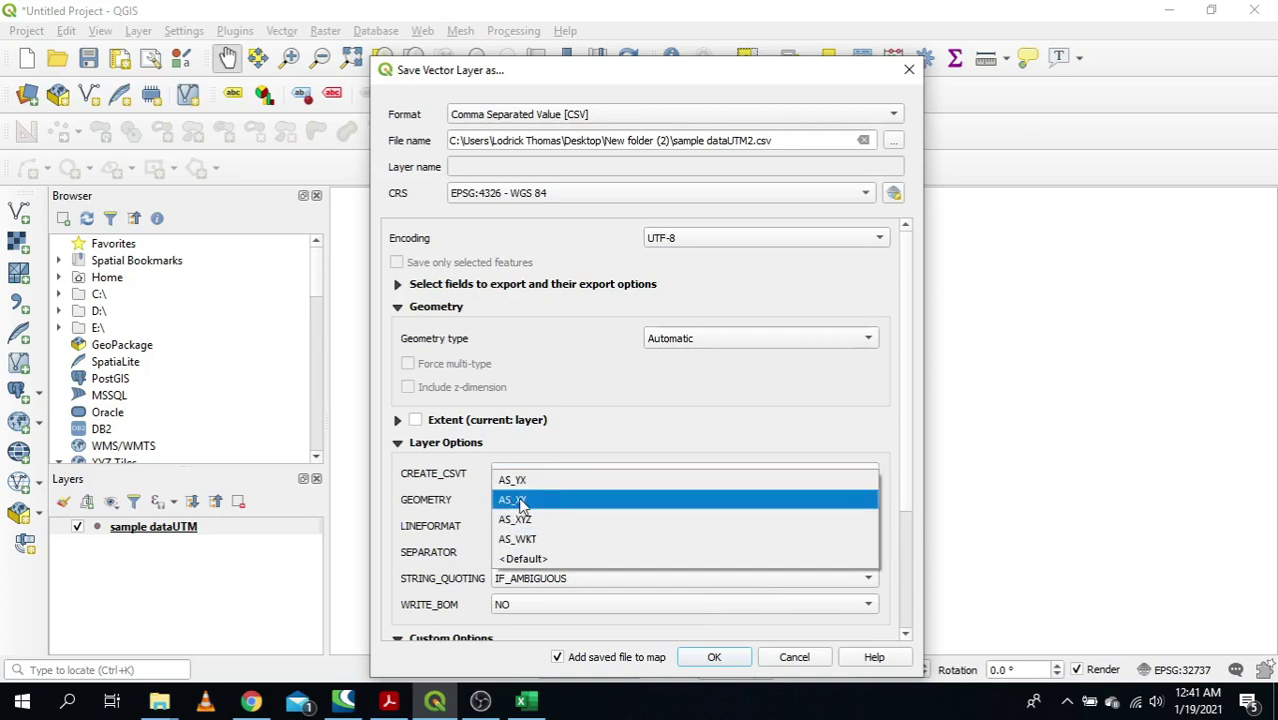
pyautogui.click(513, 502)
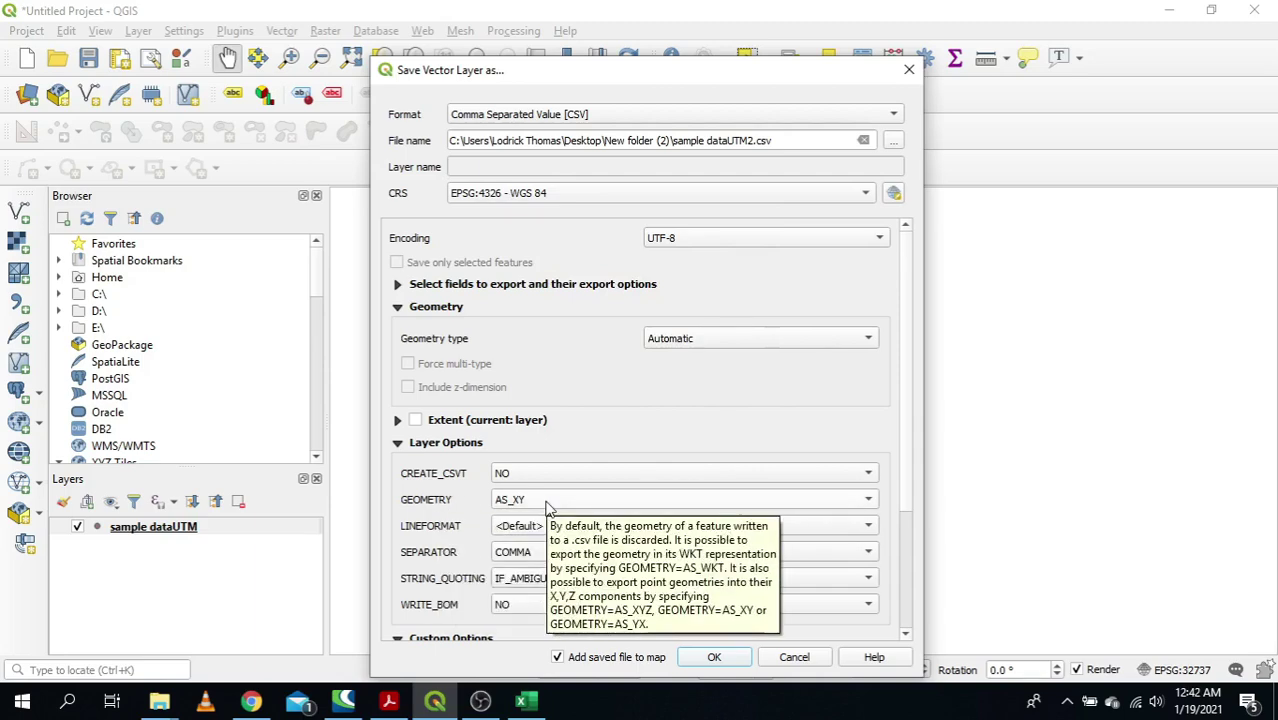
pyautogui.moveTo(905, 370); pyautogui.dragTo(913, 556)
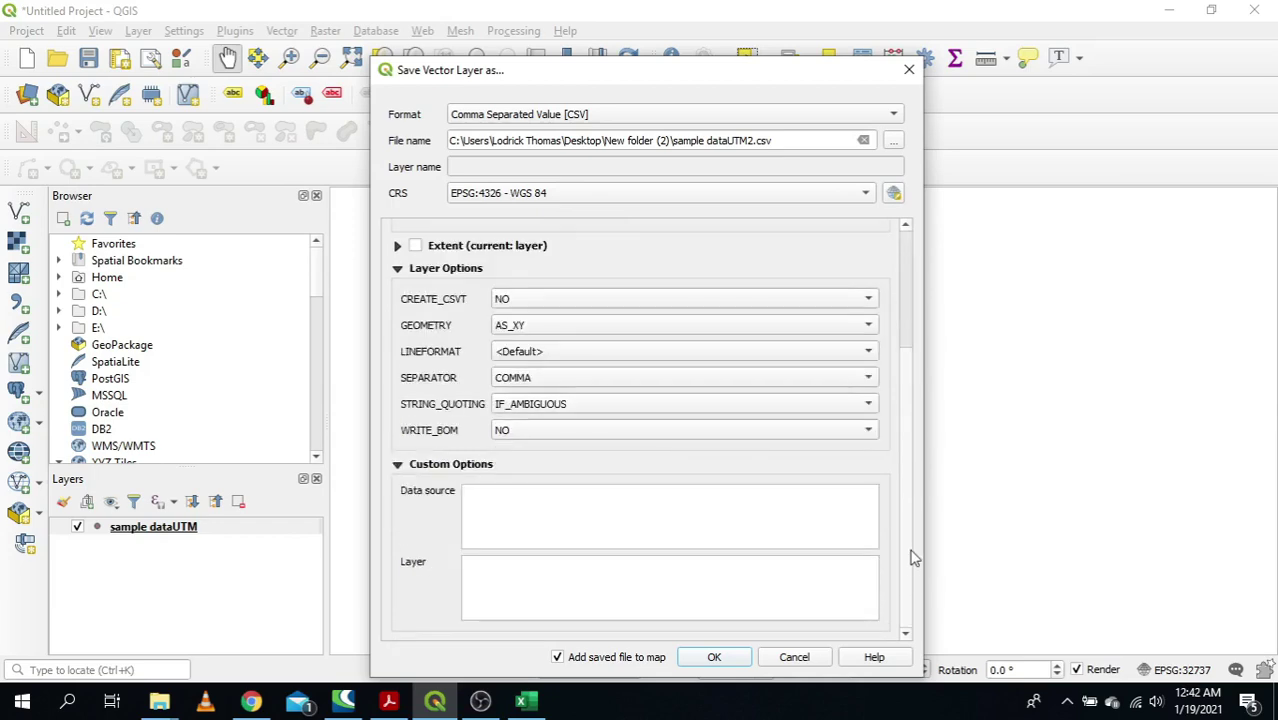
pyautogui.click(725, 658)
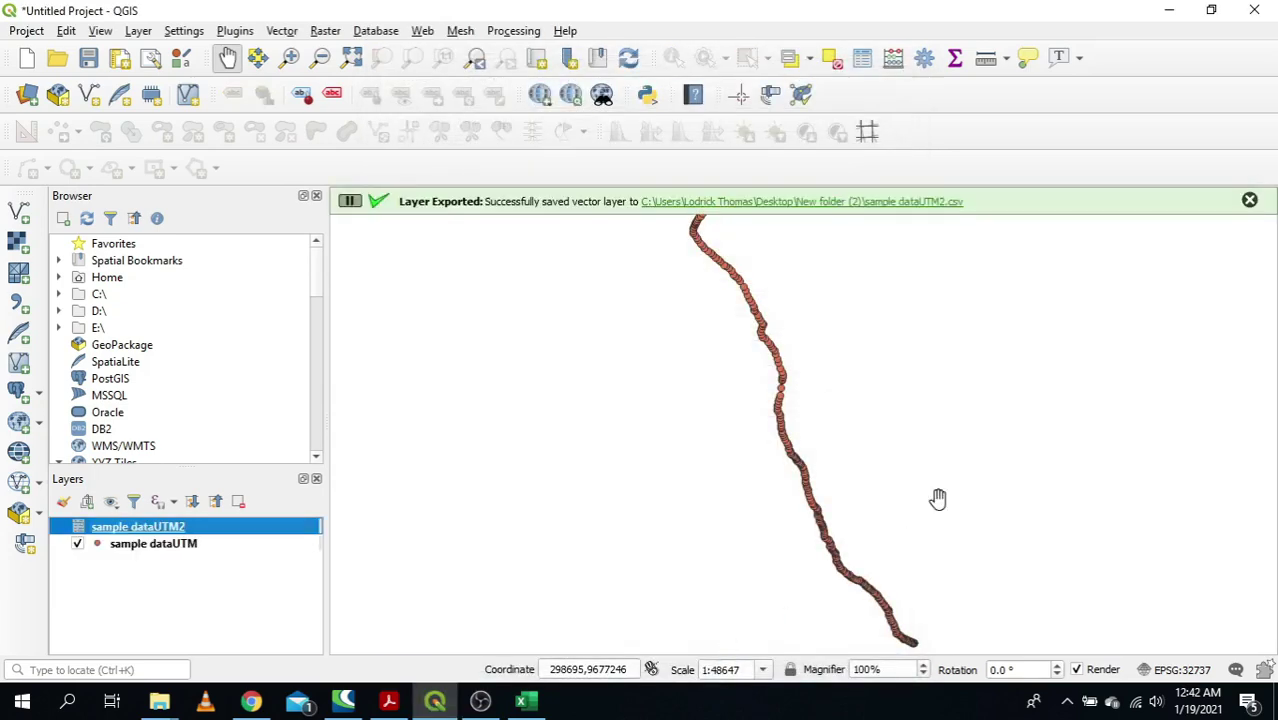
# Step: Open the exported sample dataUTM2.csv from its folder in Excel as read-only
pyautogui.click(875, 203)
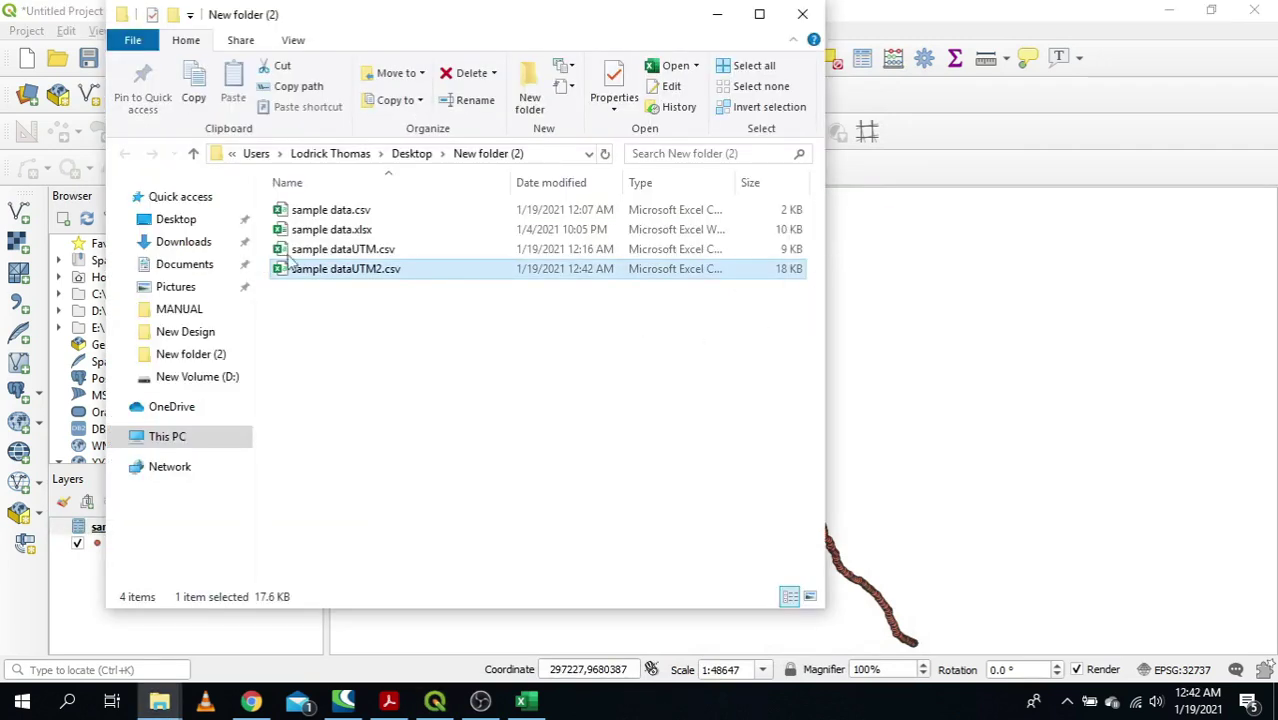
pyautogui.click(390, 290)
pyautogui.click(388, 276)
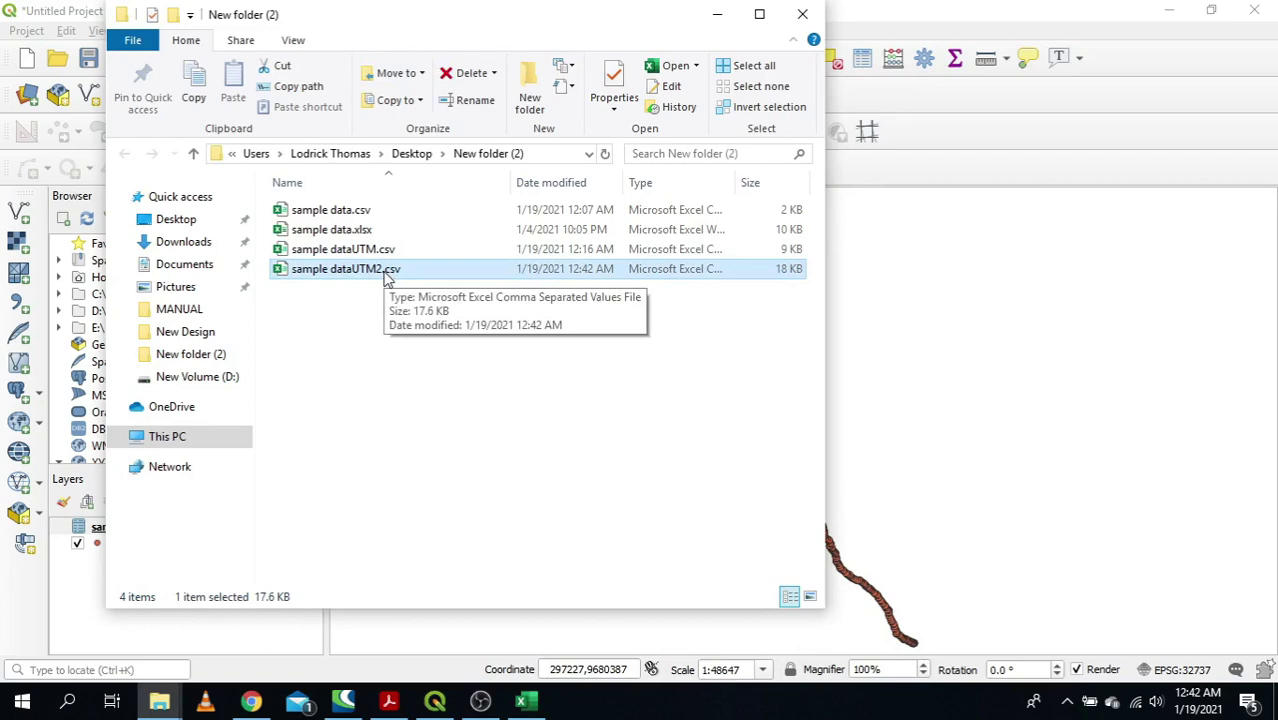
pyautogui.doubleClick(353, 272)
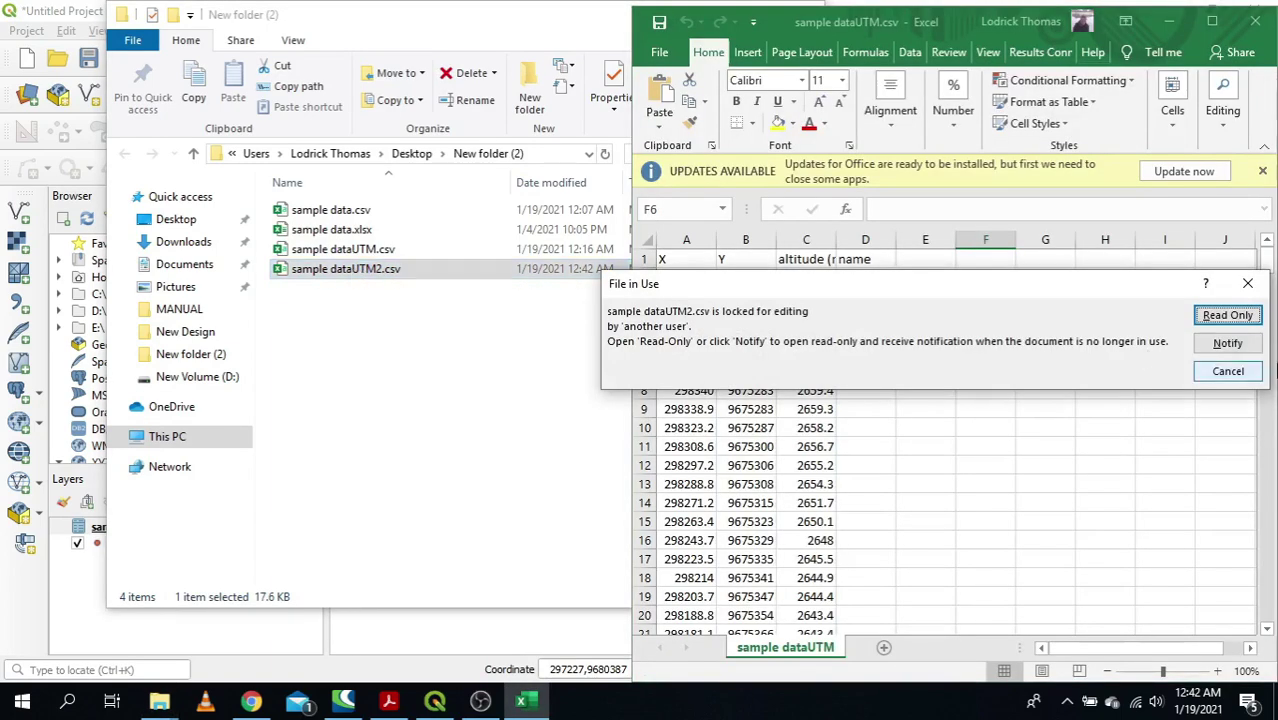
pyautogui.click(1228, 316)
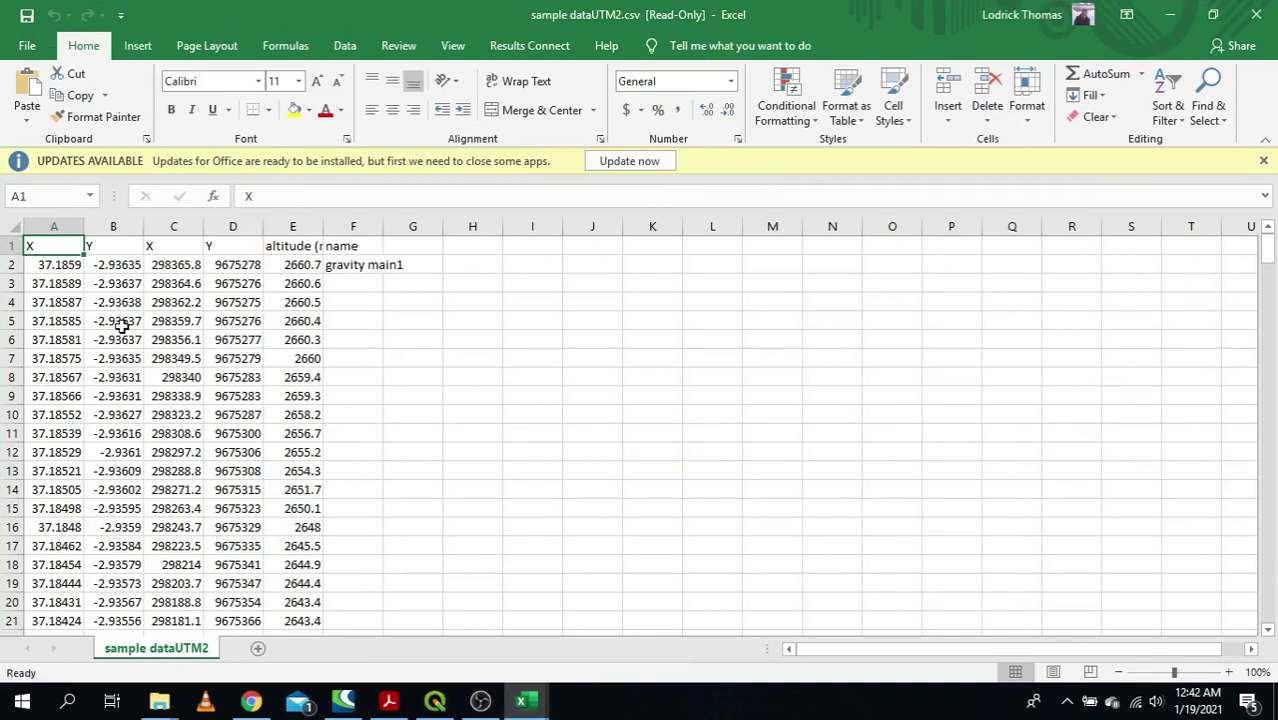
# Step: Delete columns C and D, which hold the original UTM X and Y coordinates, from the sample dataUTM2 sheet
pyautogui.click(118, 322)
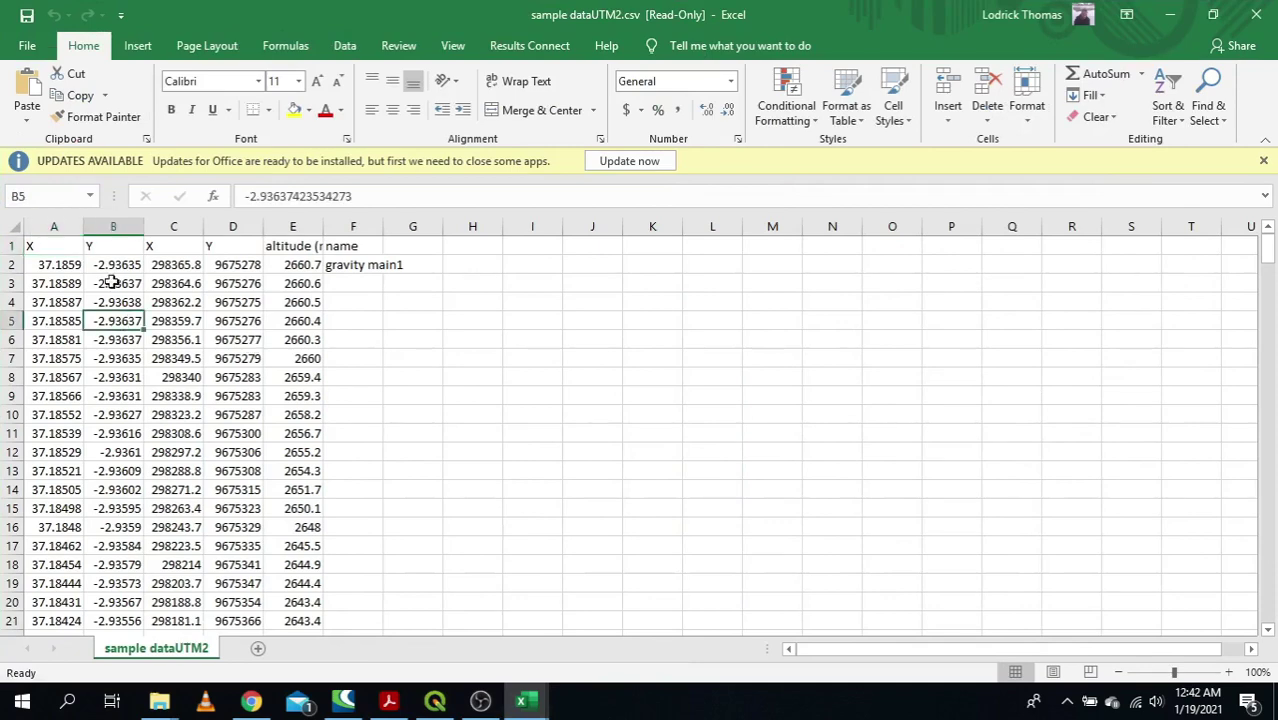
pyautogui.moveTo(62, 246); pyautogui.dragTo(104, 584)
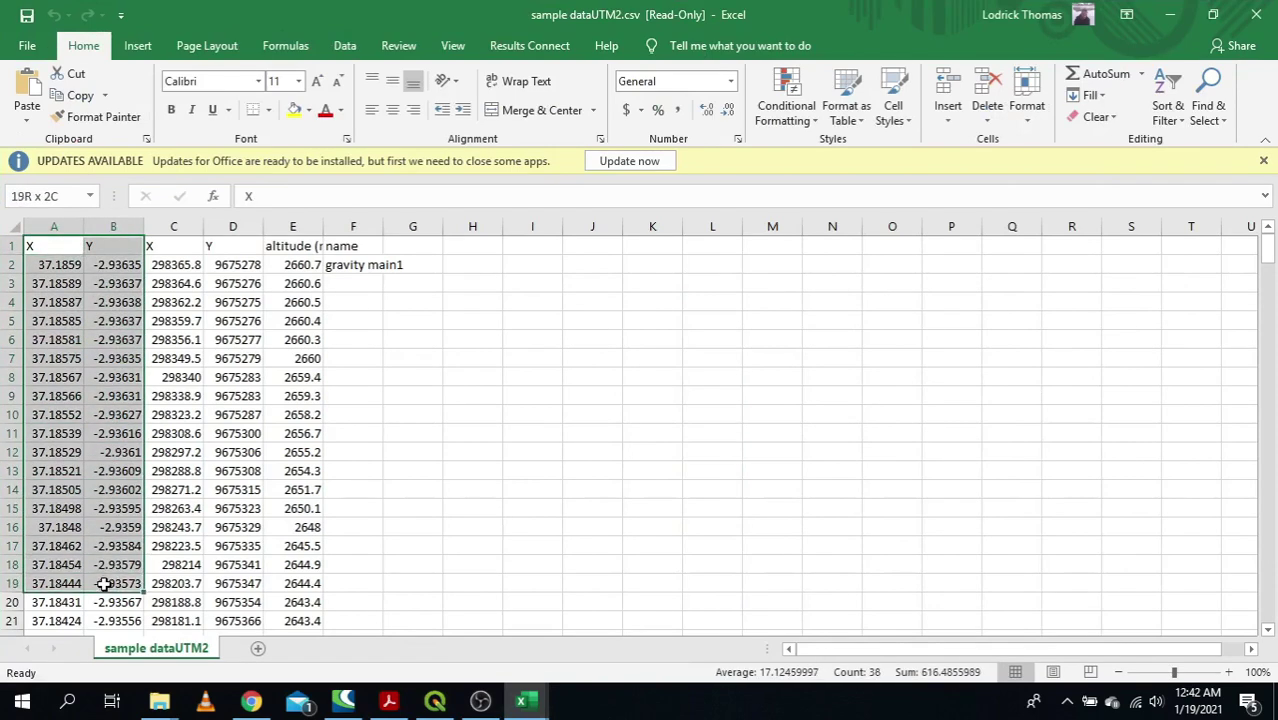
pyautogui.click(185, 338)
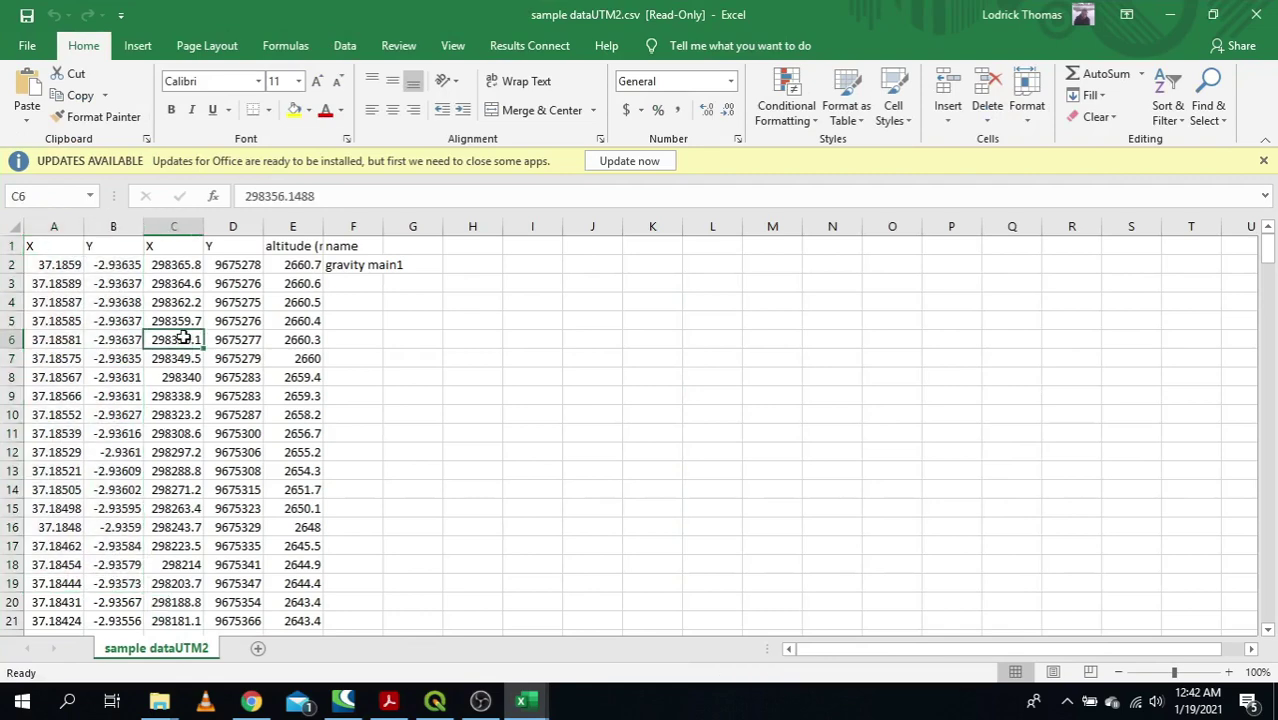
pyautogui.moveTo(174, 245); pyautogui.dragTo(222, 568)
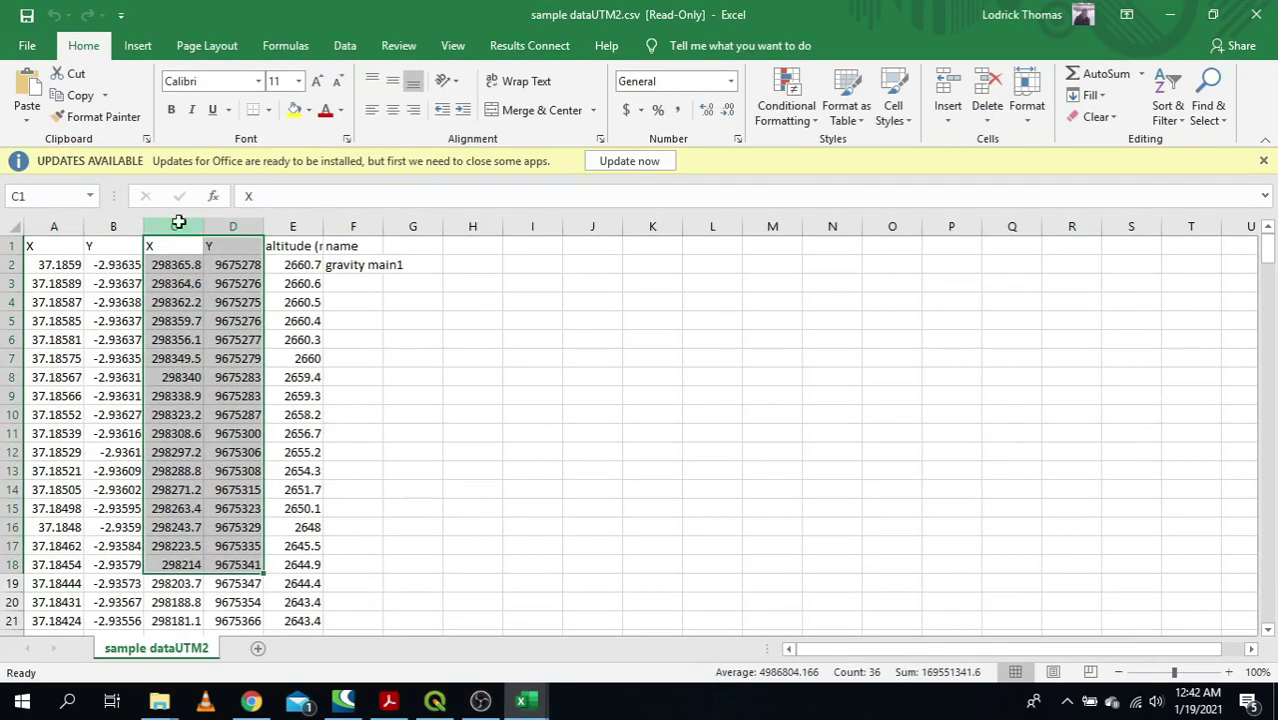
pyautogui.moveTo(176, 218); pyautogui.dragTo(242, 225)
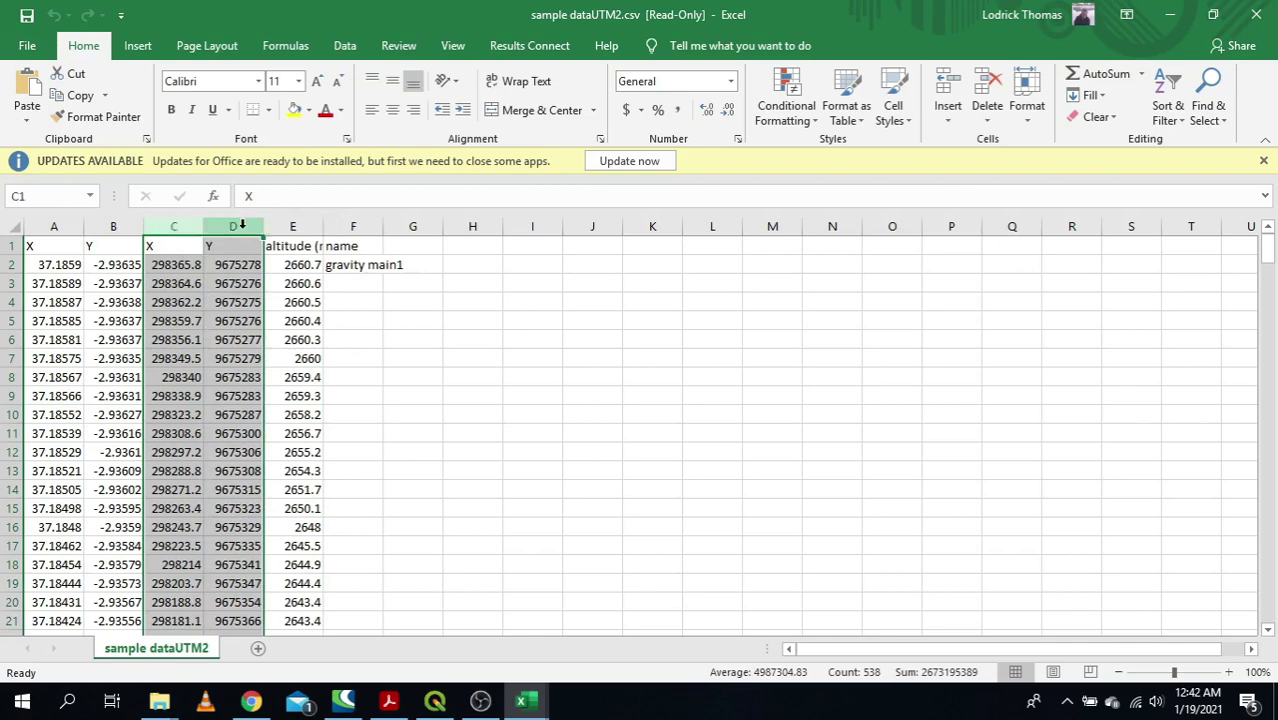
pyautogui.rightClick(242, 225)
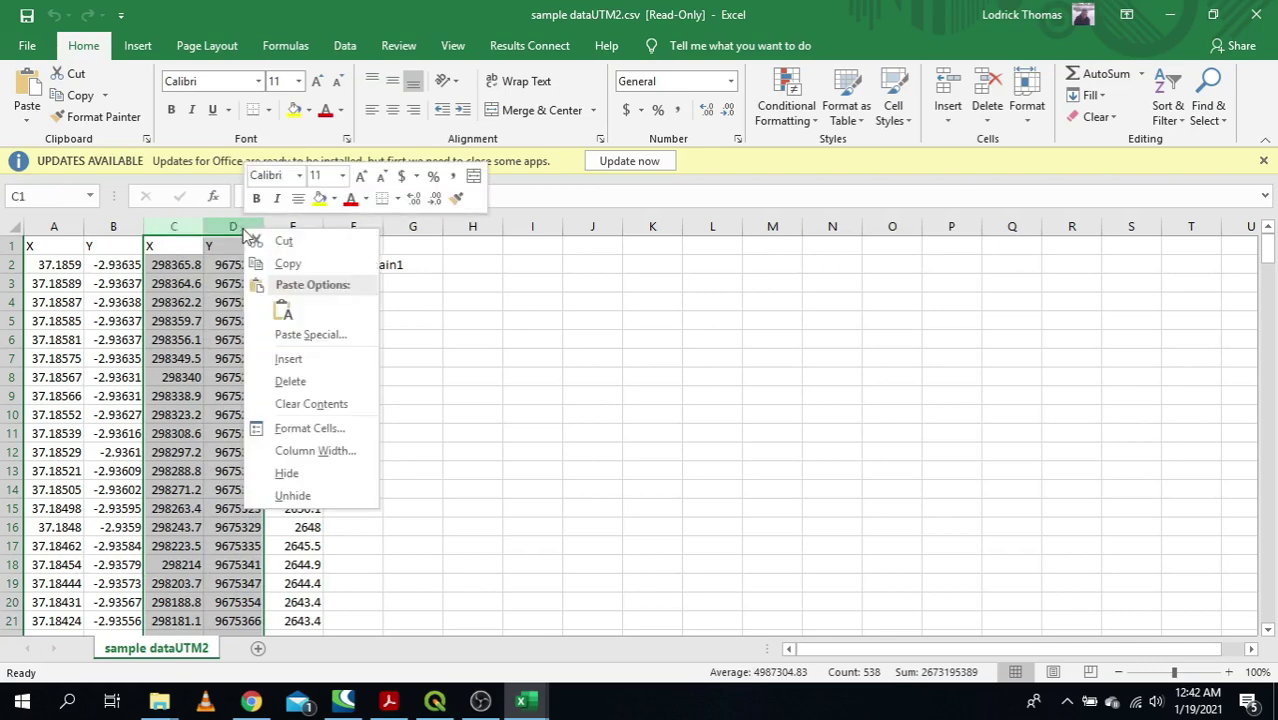
pyautogui.click(290, 382)
pyautogui.click(398, 356)
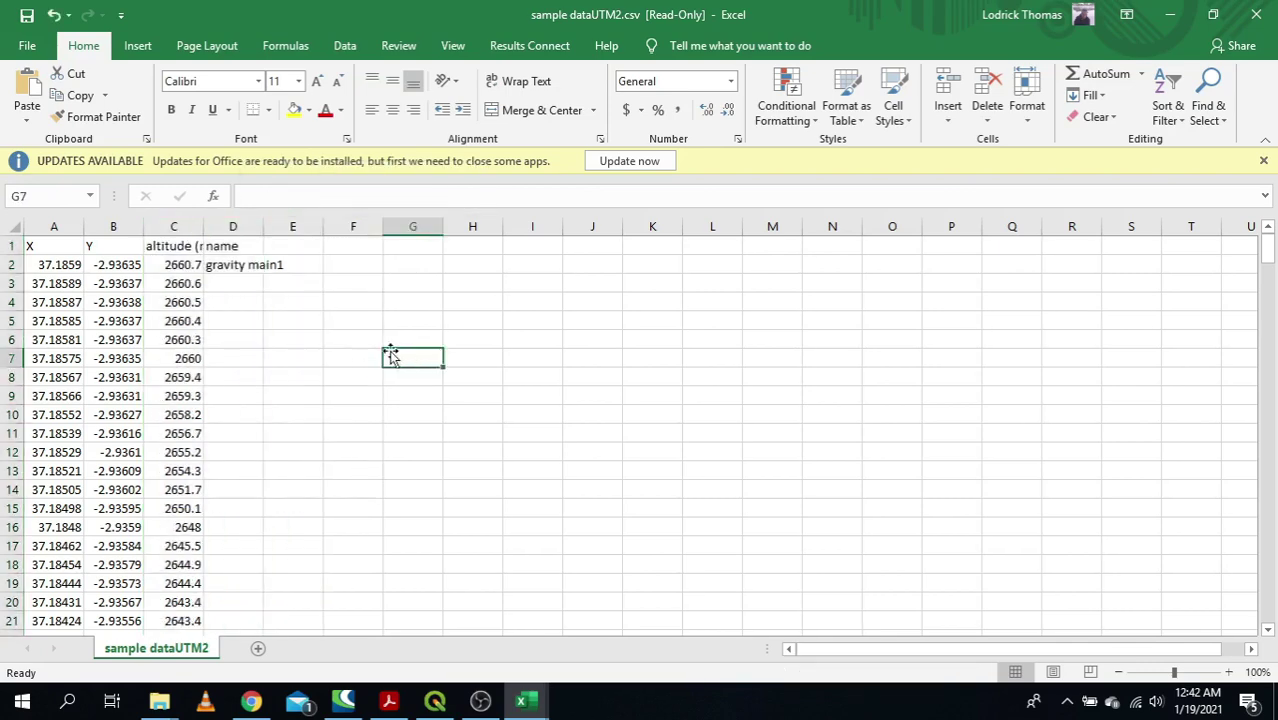
# Step: Examine the headers and converted coordinate values in the remaining X and Y columns
pyautogui.click(57, 247)
pyautogui.click(112, 250)
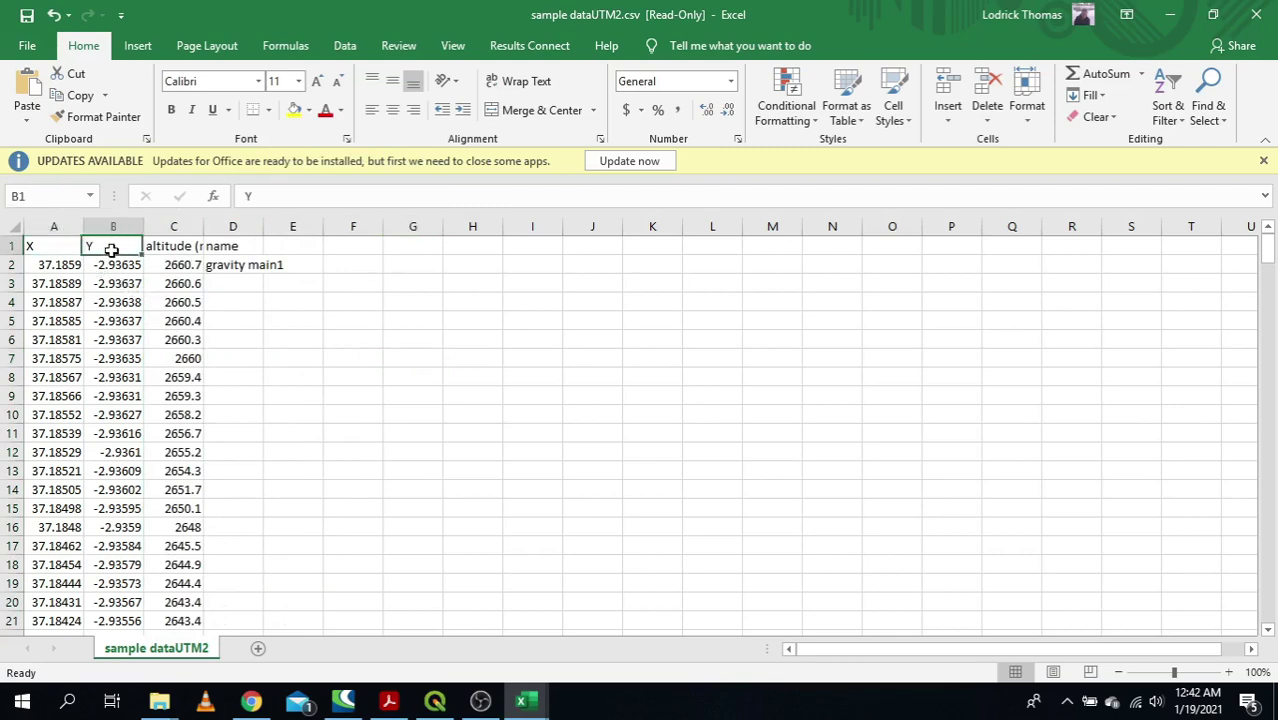
pyautogui.click(57, 266)
pyautogui.moveTo(95, 283); pyautogui.dragTo(128, 548)
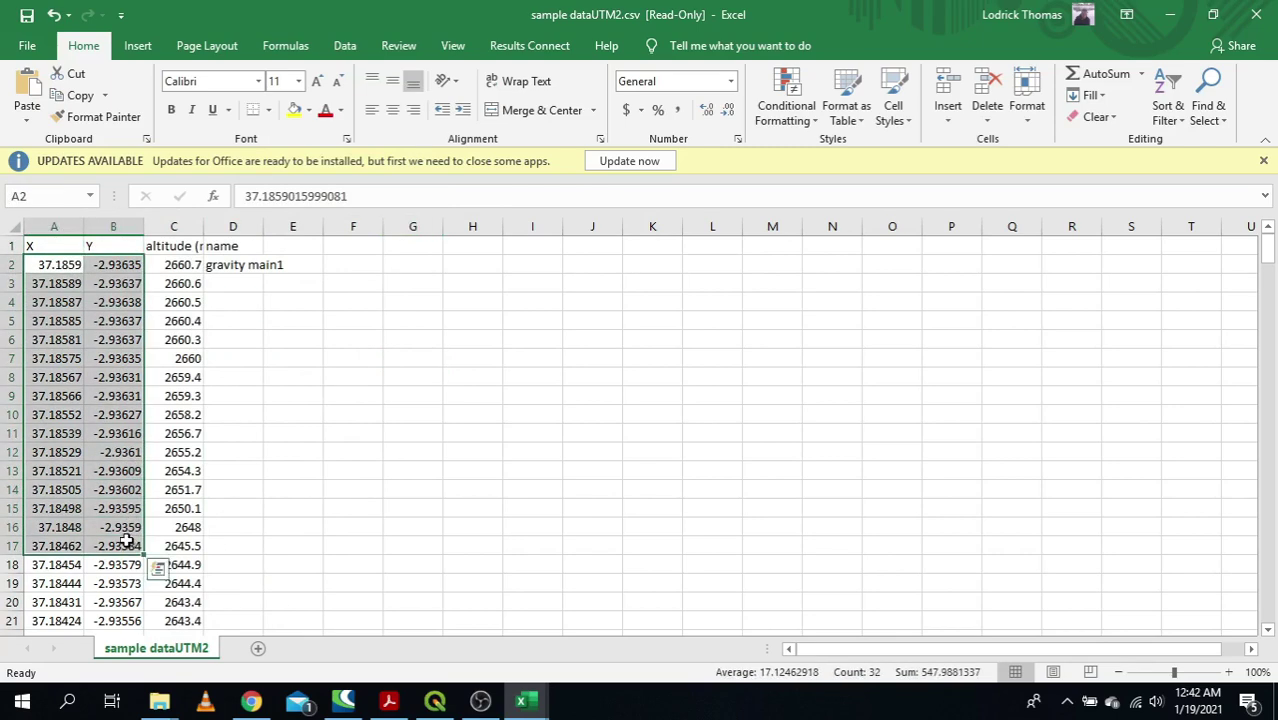